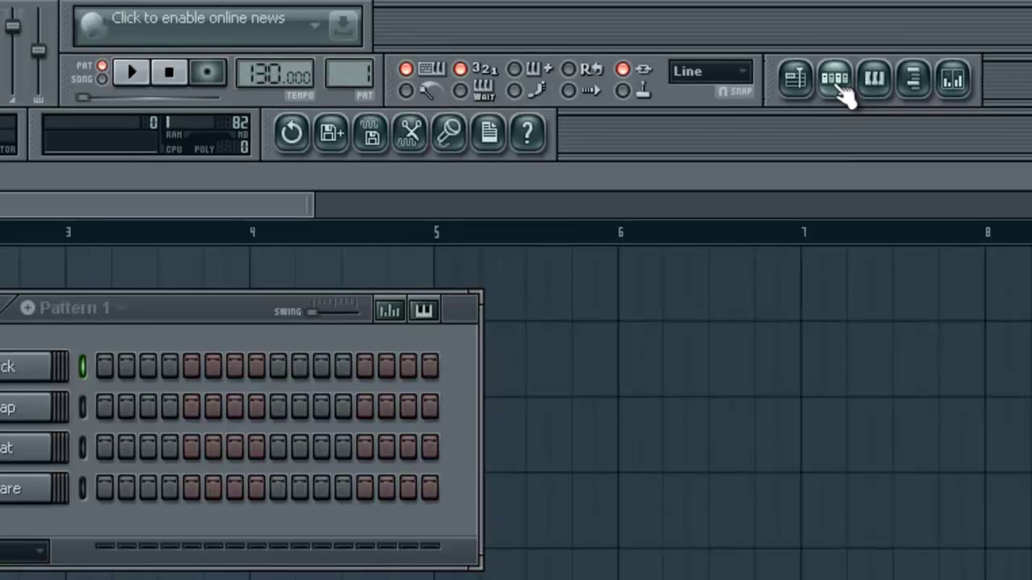
# Open the piano roll for the Kick channel and look over its note range.
pyautogui.click(892, 92)
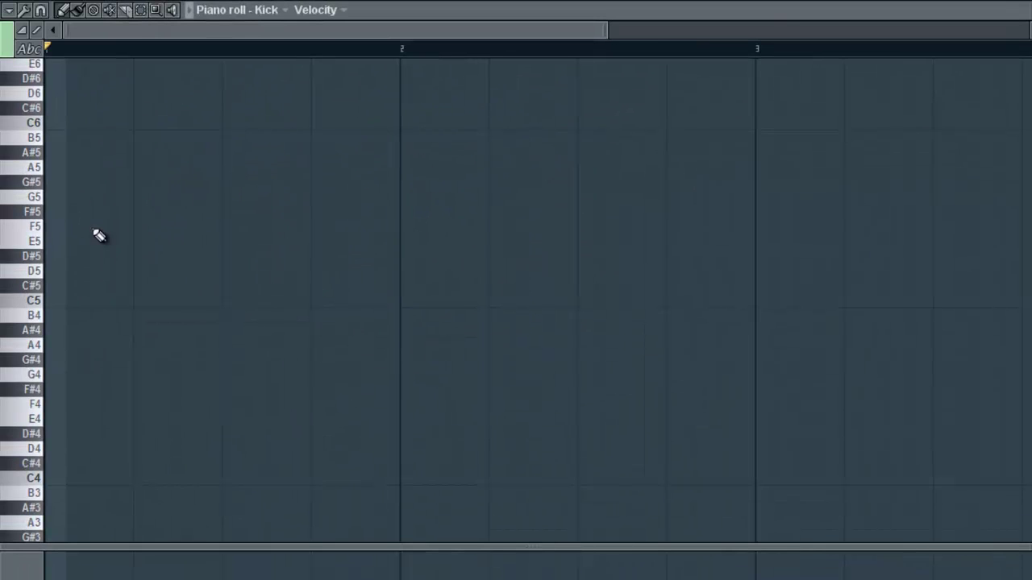
pyautogui.scroll(5, 97, 233)
pyautogui.scroll(-4, 199, 246)
# Insert an FL Keys instrument channel above Kick in the step sequencer and reposition its plugin window.
pyautogui.press('F6')
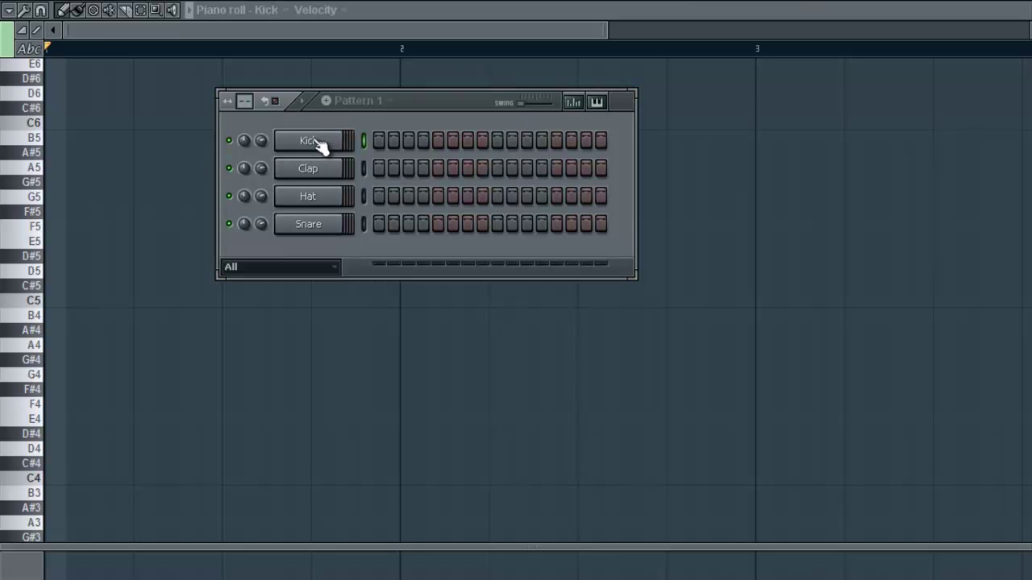
pyautogui.rightClick(316, 140)
pyautogui.moveTo(414, 334)
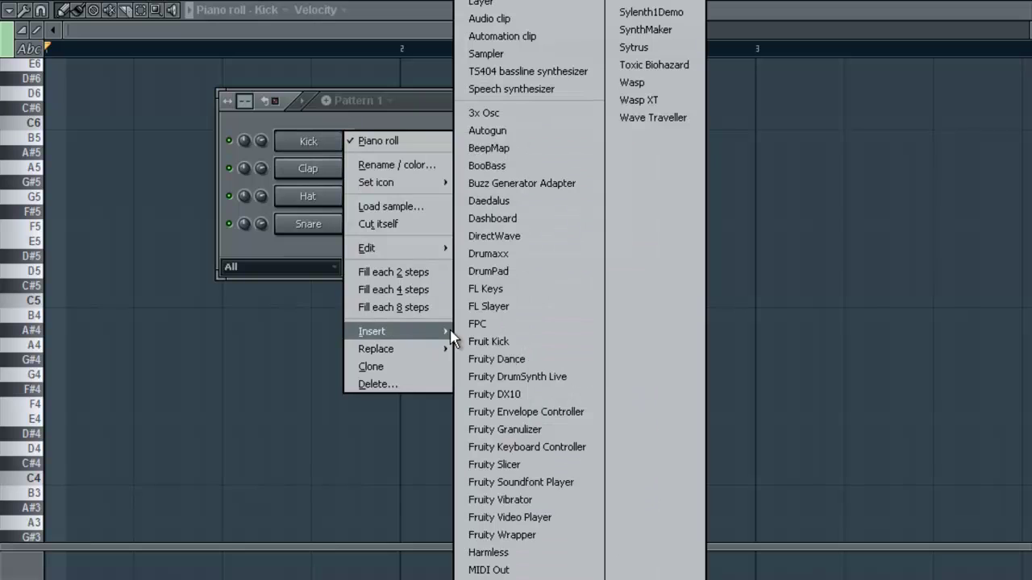
pyautogui.click(514, 295)
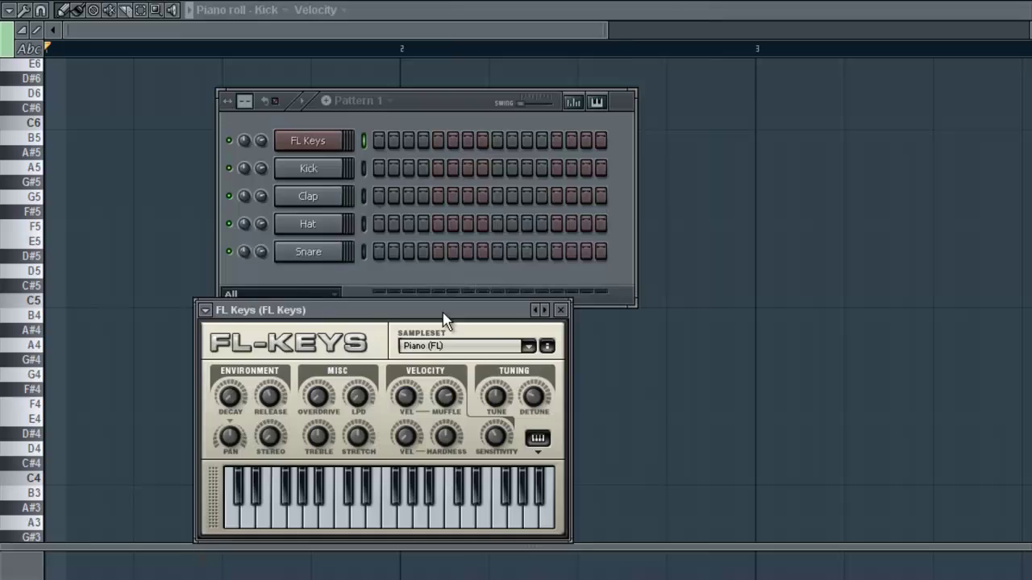
pyautogui.moveTo(444, 316); pyautogui.dragTo(567, 206)
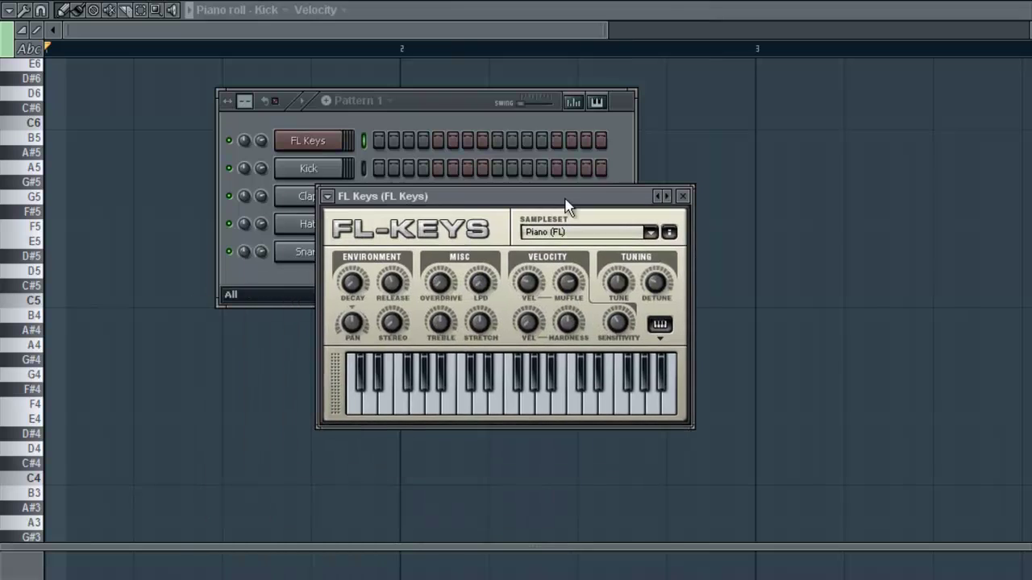
# Load the Concert Piano preset into FL Keys.
pyautogui.click(330, 200)
pyautogui.moveTo(400, 246)
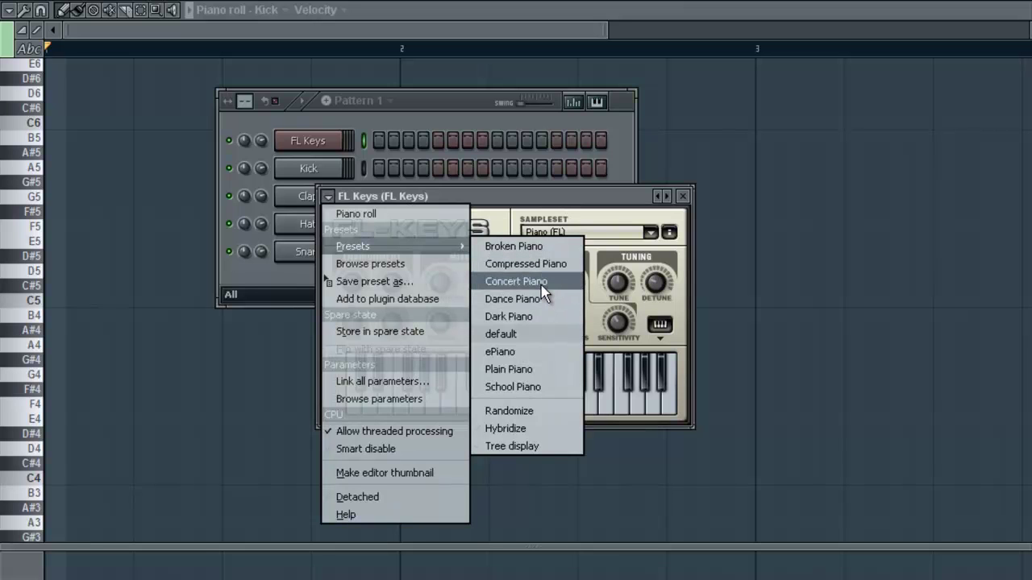
pyautogui.click(516, 281)
# Audition several notes of the Concert Piano sound on the FL Keys keyboard.
pyautogui.click(564, 407)
pyautogui.click(535, 407)
pyautogui.click(488, 407)
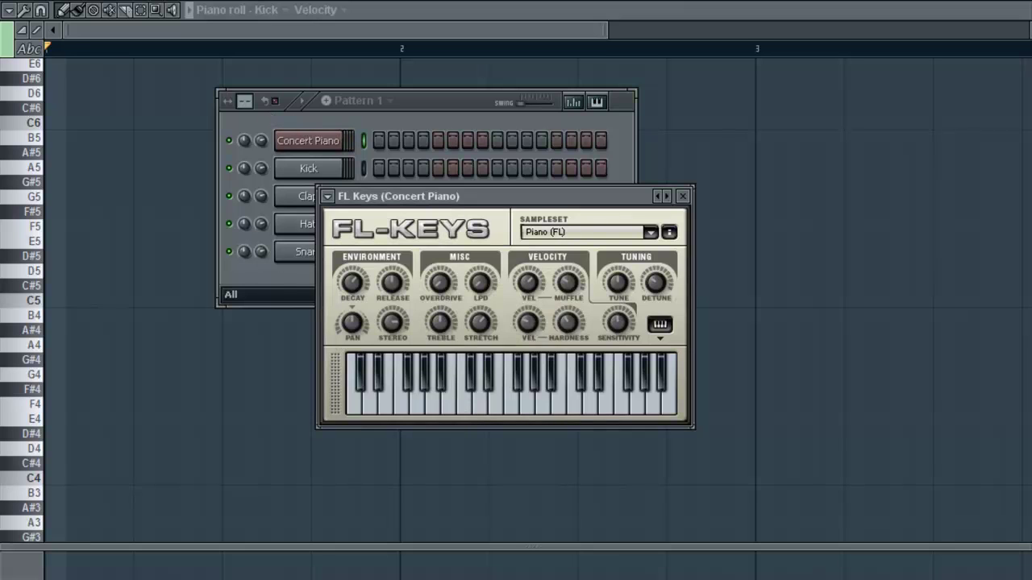
pyautogui.moveTo(518, 408); pyautogui.dragTo(611, 411)
pyautogui.click(546, 408)
pyautogui.click(591, 408)
pyautogui.click(501, 409)
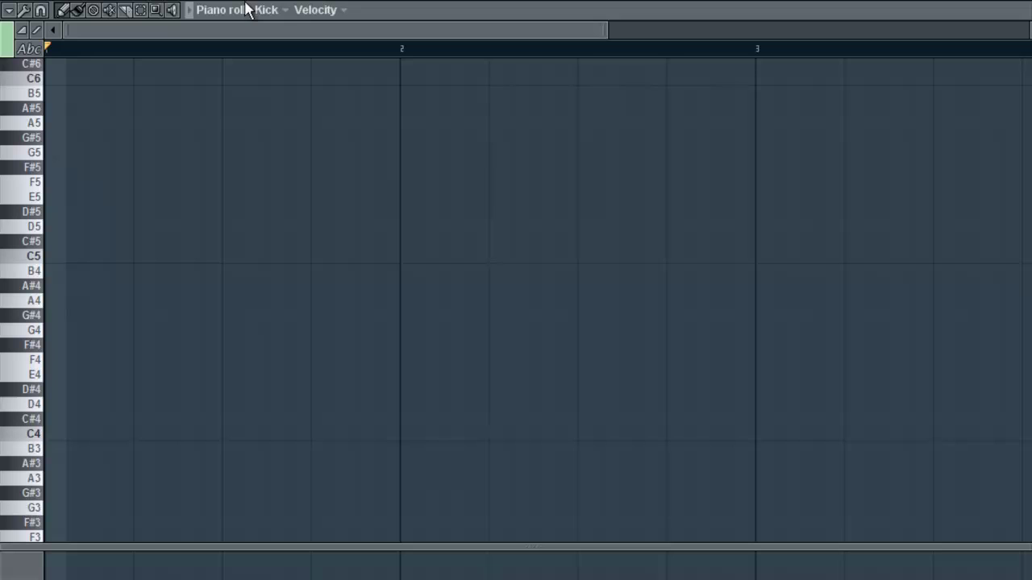
# Switch the piano roll from the Kick channel to the Concert Piano channel.
pyautogui.click(288, 13)
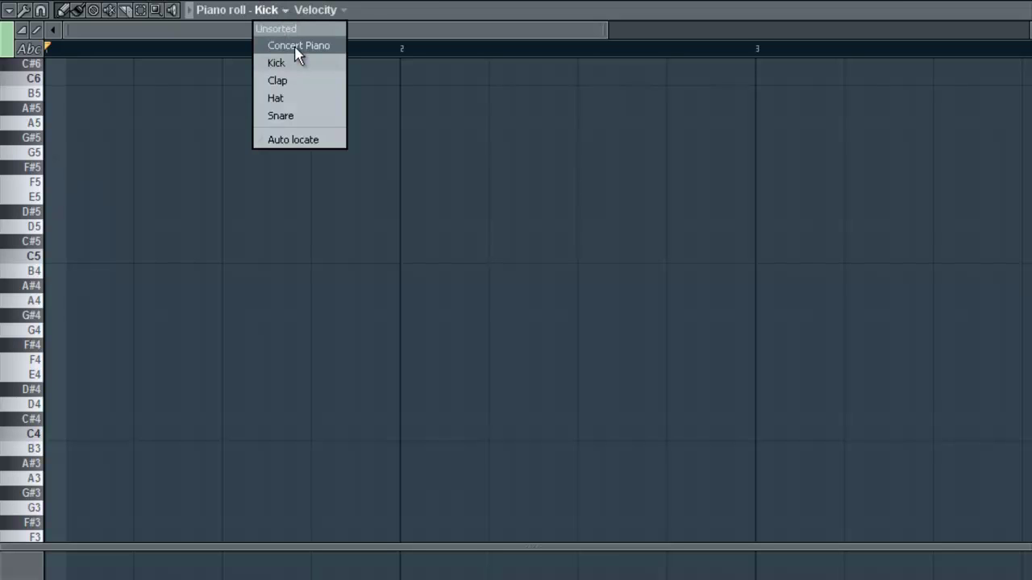
pyautogui.click(298, 46)
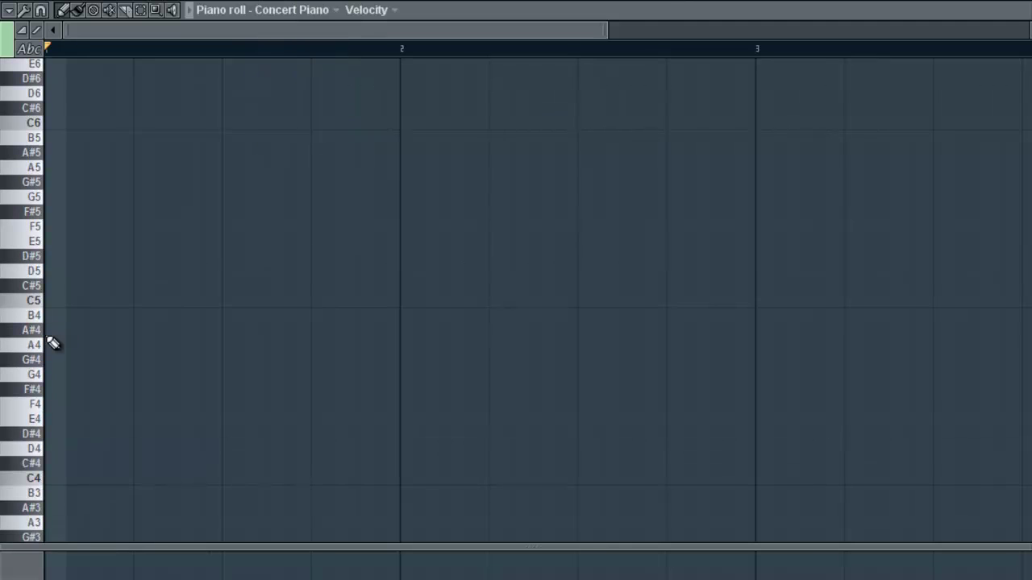
# Try drawing and painting test notes in the Concert Piano roll with the Draw and Paint tools, and erase them.
pyautogui.moveTo(55, 306)
pyautogui.mouseDown()
pyautogui.moveTo(12, 168)
pyautogui.moveTo(6, 80)
pyautogui.moveTo(4, 568)
pyautogui.moveTo(28, 132)
pyautogui.moveTo(74, 186)
pyautogui.mouseUp()
pyautogui.rightClick(111, 195)
pyautogui.scroll(8, 78, 197)
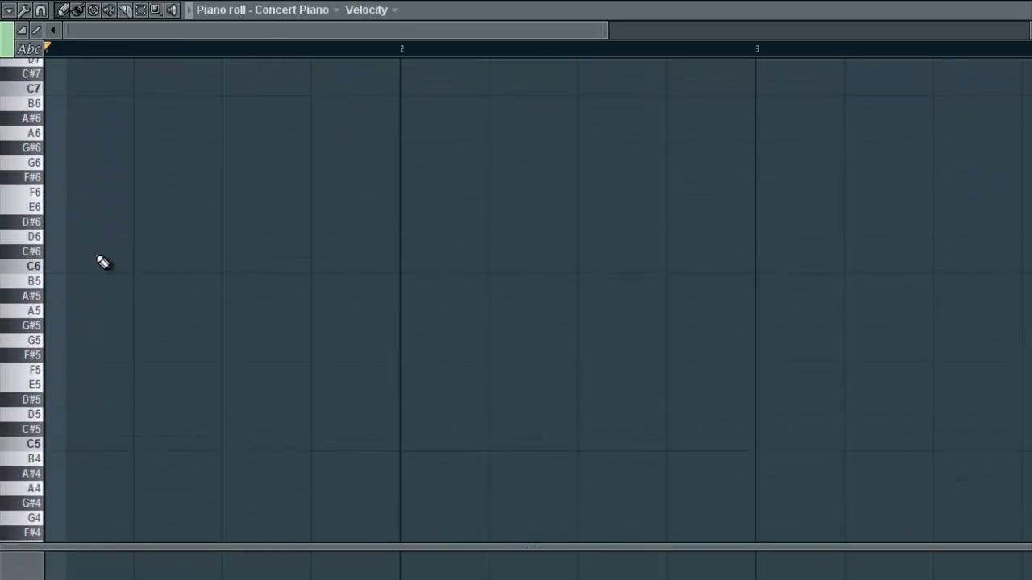
pyautogui.click(78, 11)
pyautogui.moveTo(54, 266)
pyautogui.mouseDown()
pyautogui.moveTo(949, 266)
pyautogui.moveTo(171, 264)
pyautogui.moveTo(436, 285)
pyautogui.moveTo(355, 266)
pyautogui.mouseUp()
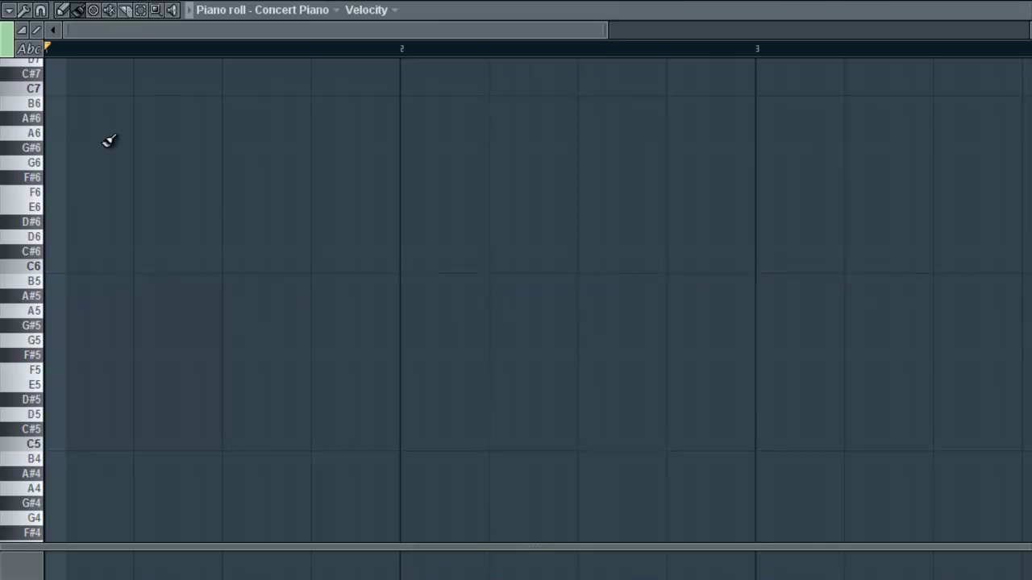
pyautogui.click(63, 10)
pyautogui.moveTo(76, 265)
pyautogui.mouseDown()
pyautogui.moveTo(647, 299)
pyautogui.moveTo(314, 263)
pyautogui.moveTo(57, 263)
pyautogui.mouseUp()
pyautogui.rightClick(69, 268)
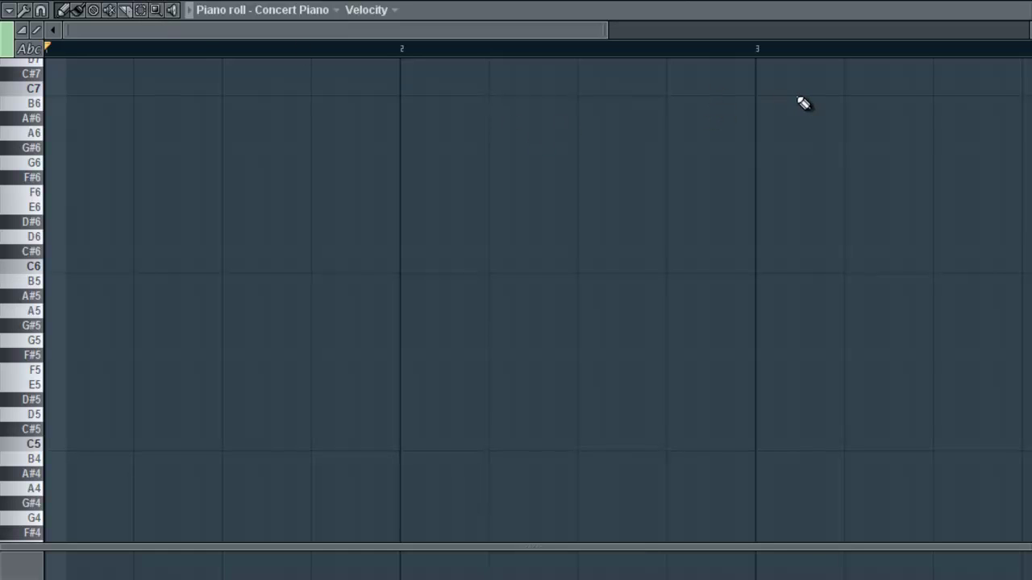
pyautogui.moveTo(799, 83); pyautogui.dragTo(411, 165)
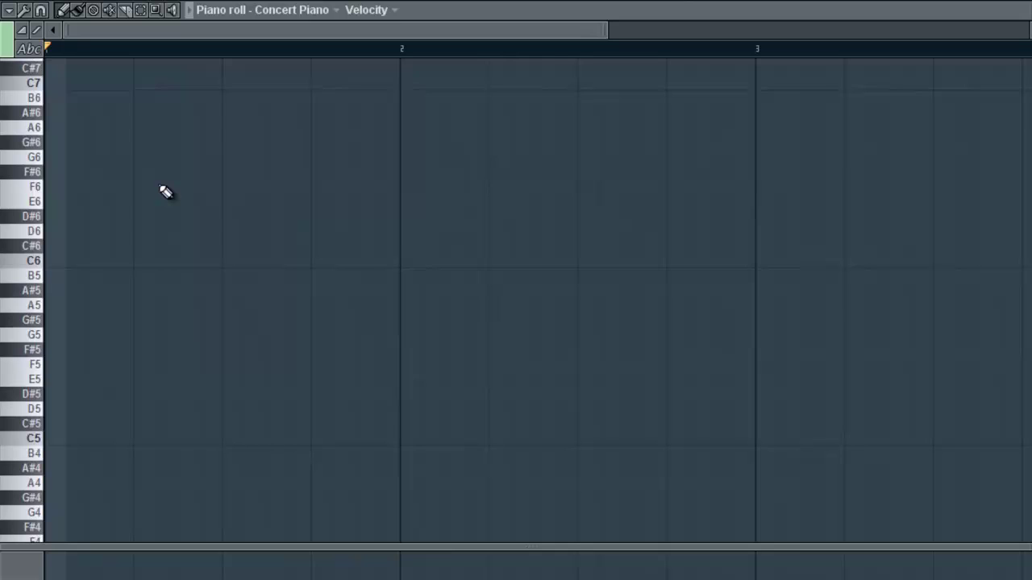
pyautogui.scroll(4, 162, 188)
pyautogui.scroll(-5, 162, 189)
pyautogui.scroll(3, 161, 188)
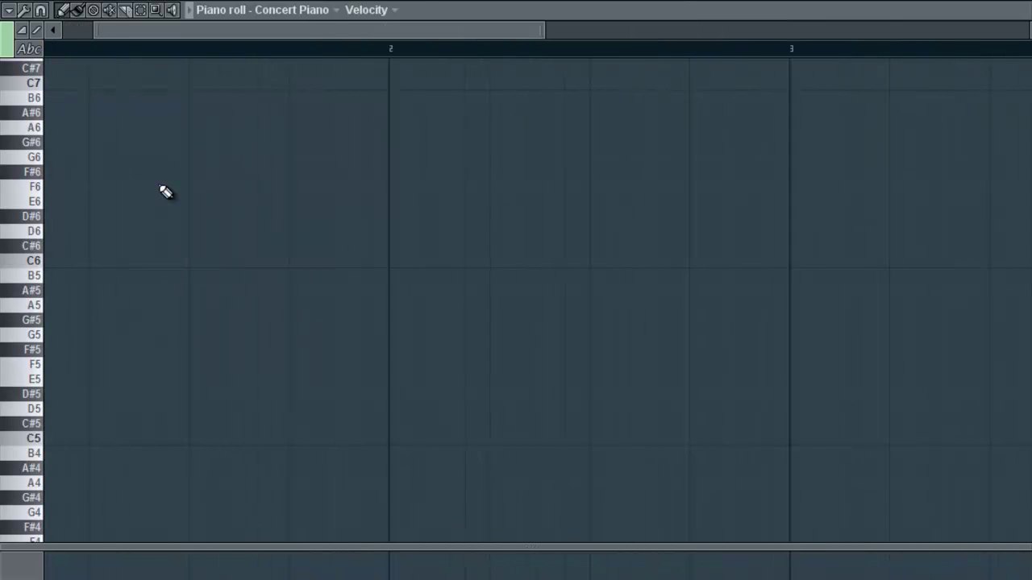
pyautogui.scroll(-3, 164, 191)
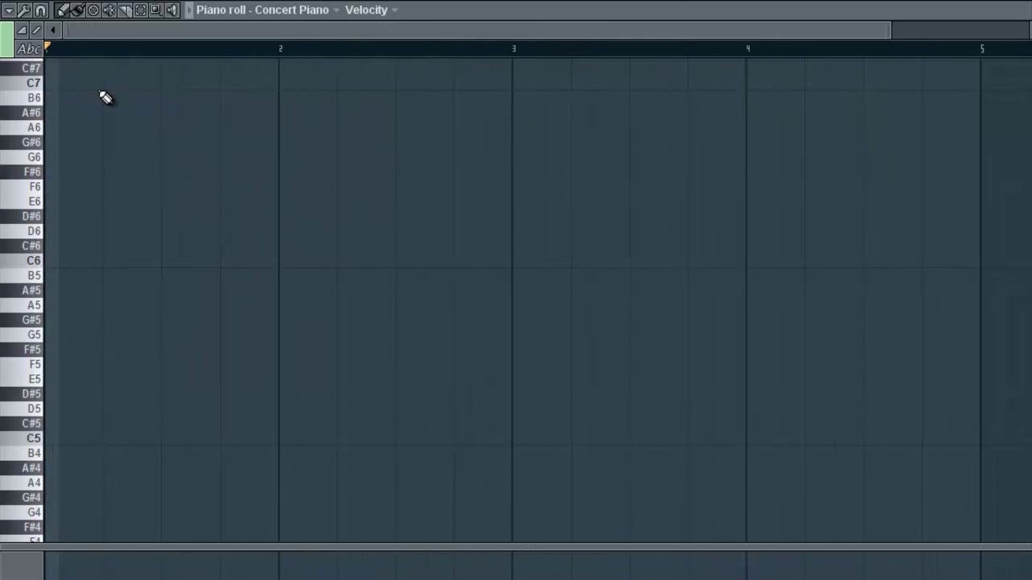
pyautogui.scroll(3, 106, 97)
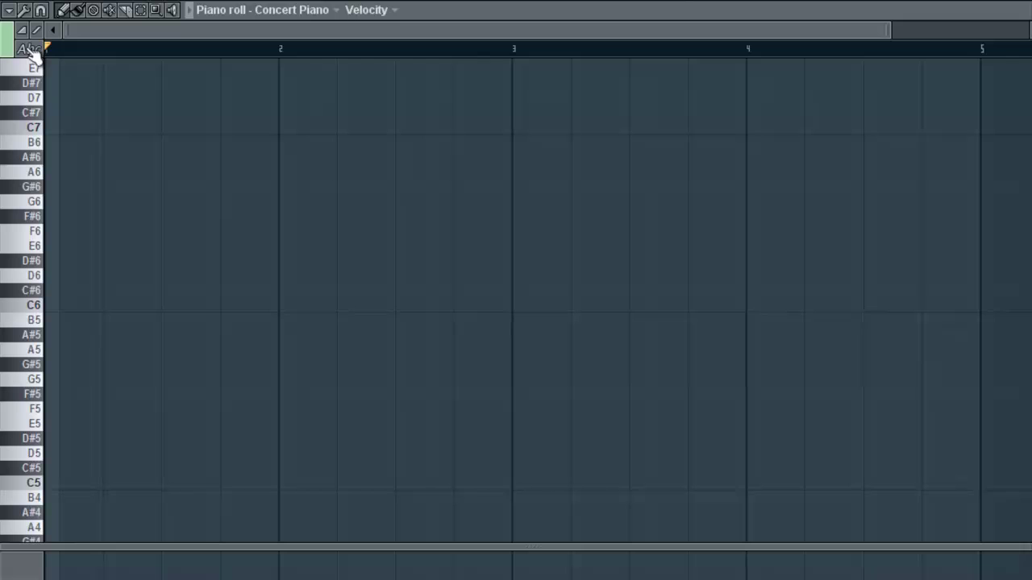
# Toggle the piano roll keyboard between plain piano keys and note-name labels, ending with the note names displayed.
pyautogui.click(39, 53)
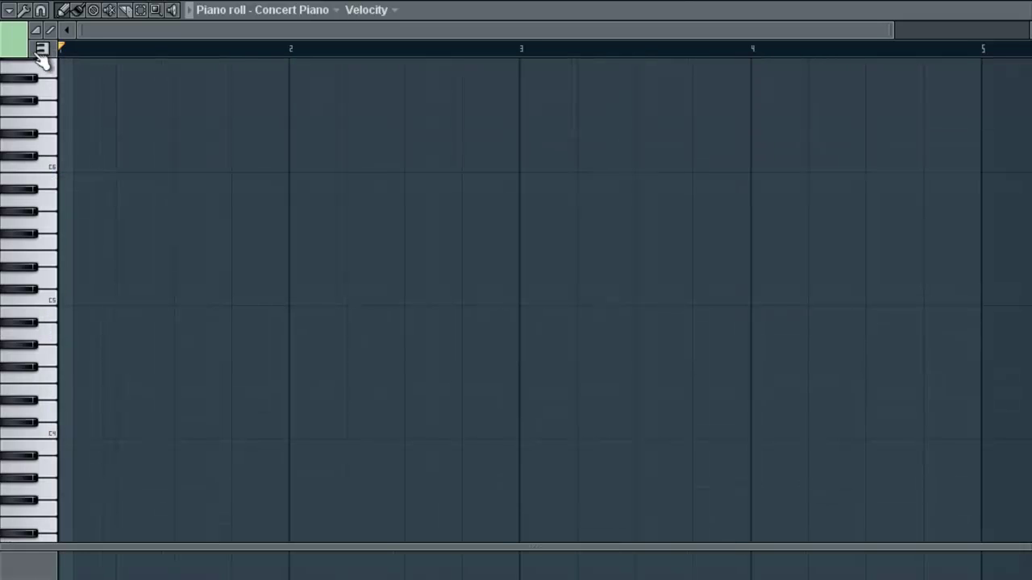
pyautogui.click(46, 51)
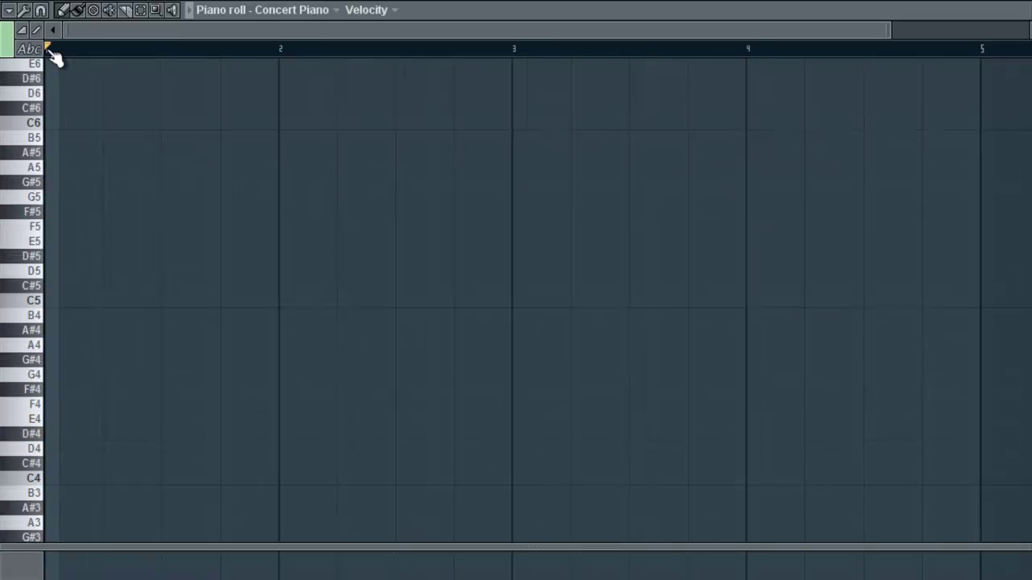
pyautogui.click(46, 50)
pyautogui.click(46, 50)
pyautogui.click(46, 50)
pyautogui.click(46, 50)
pyautogui.click(46, 50)
pyautogui.click(46, 50)
# Place four C5 notes half a bar apart across bars 1 and 2, and play them back.
pyautogui.click(63, 300)
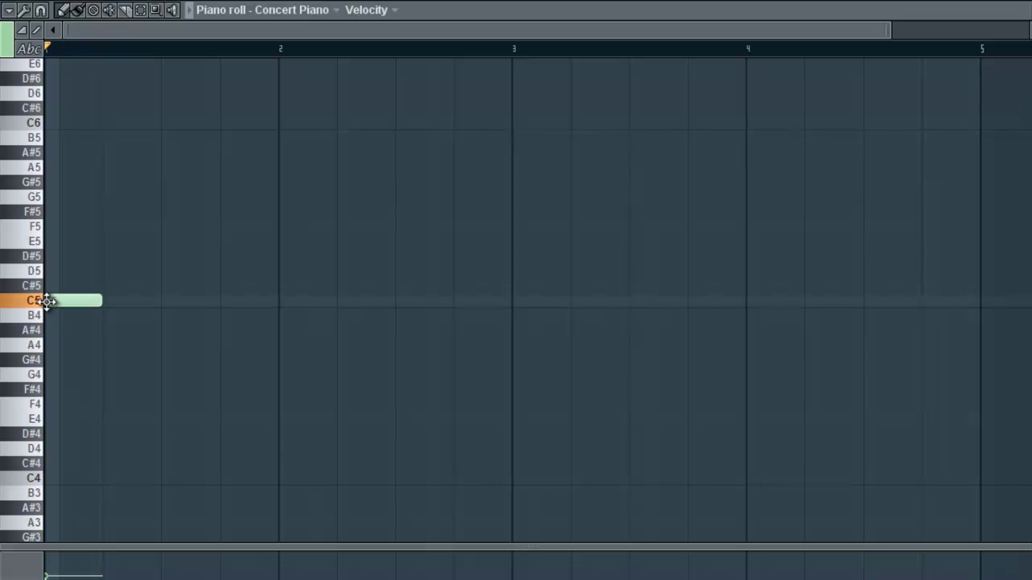
pyautogui.click(170, 303)
pyautogui.click(294, 303)
pyautogui.click(401, 304)
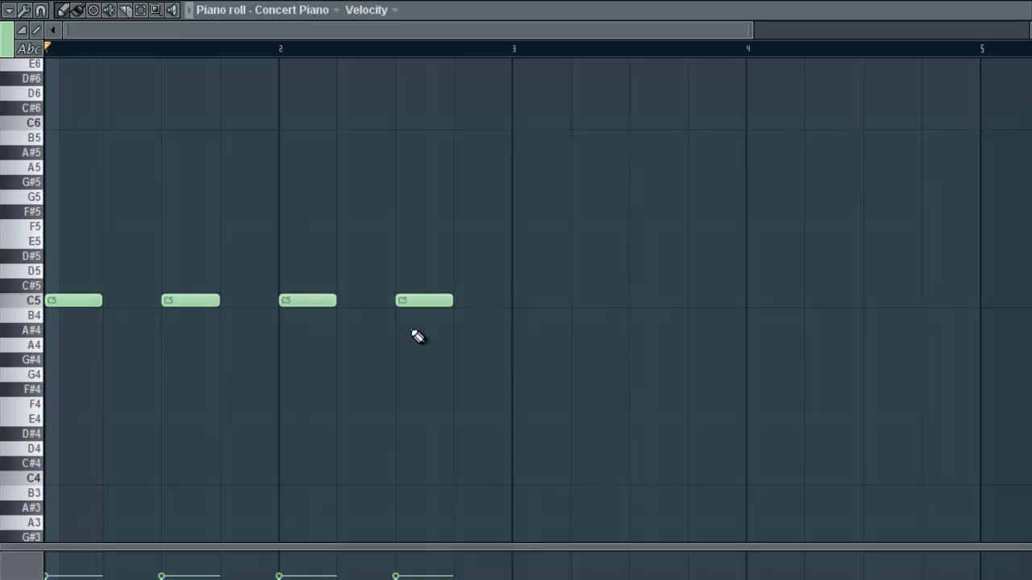
pyautogui.press('space')
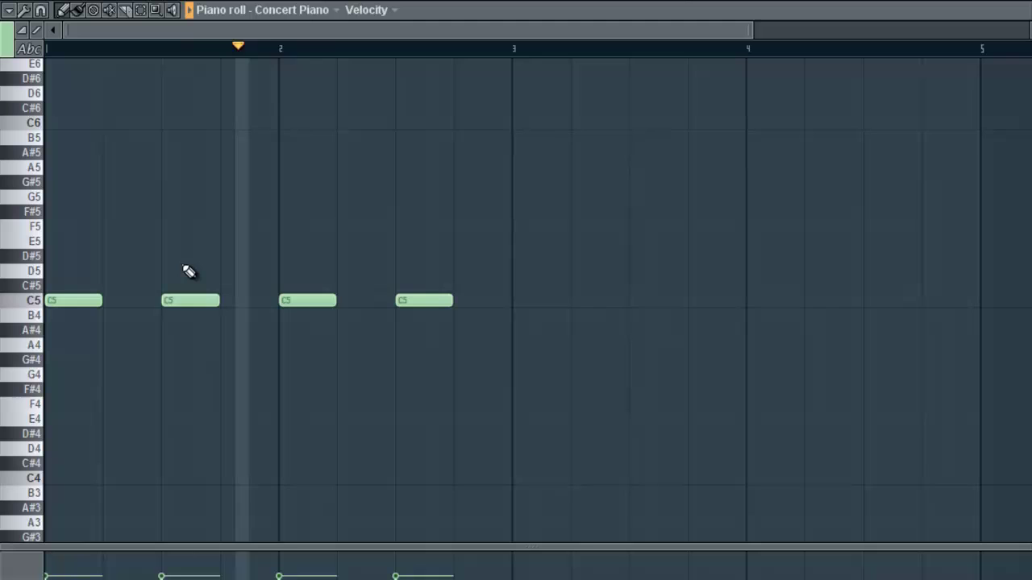
pyautogui.press('space')
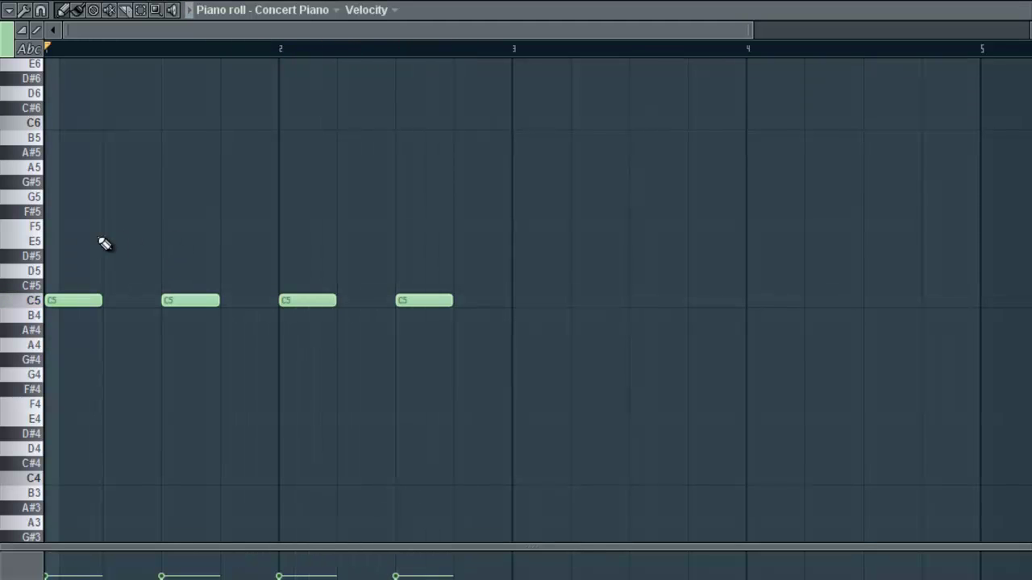
# Add an E5 note above each of the four C5 notes.
pyautogui.click(62, 242)
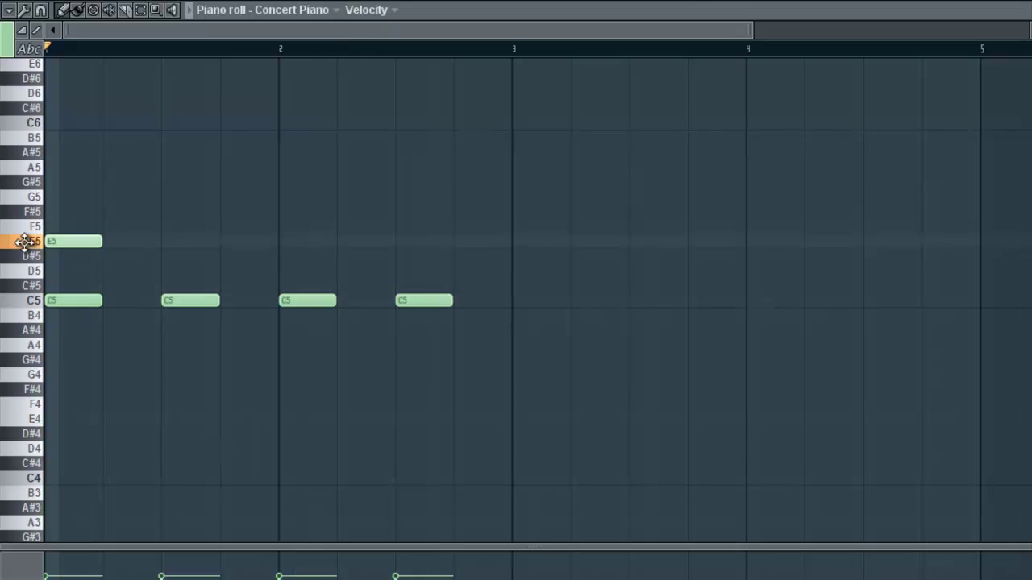
pyautogui.click(169, 245)
pyautogui.click(283, 244)
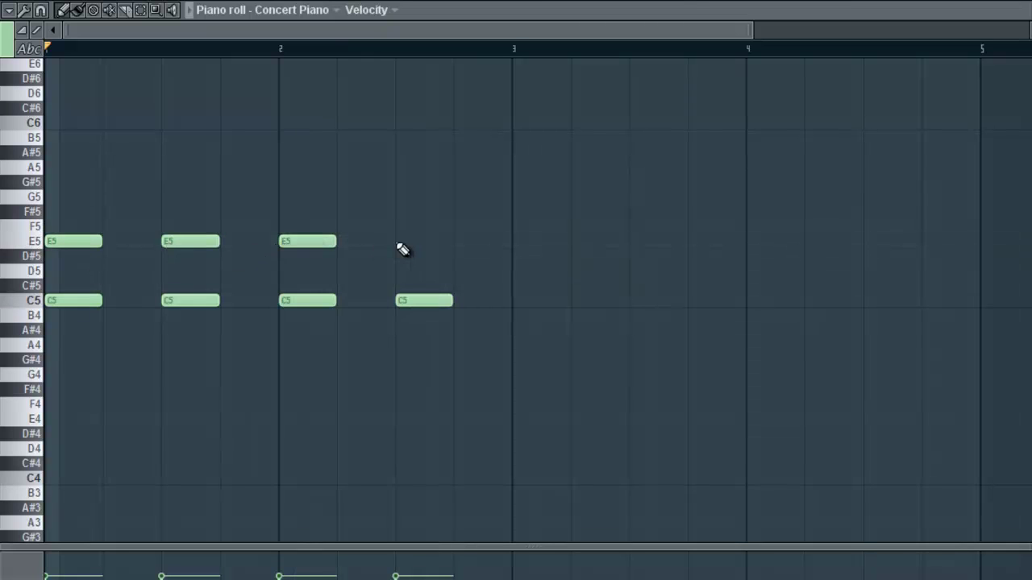
pyautogui.click(400, 244)
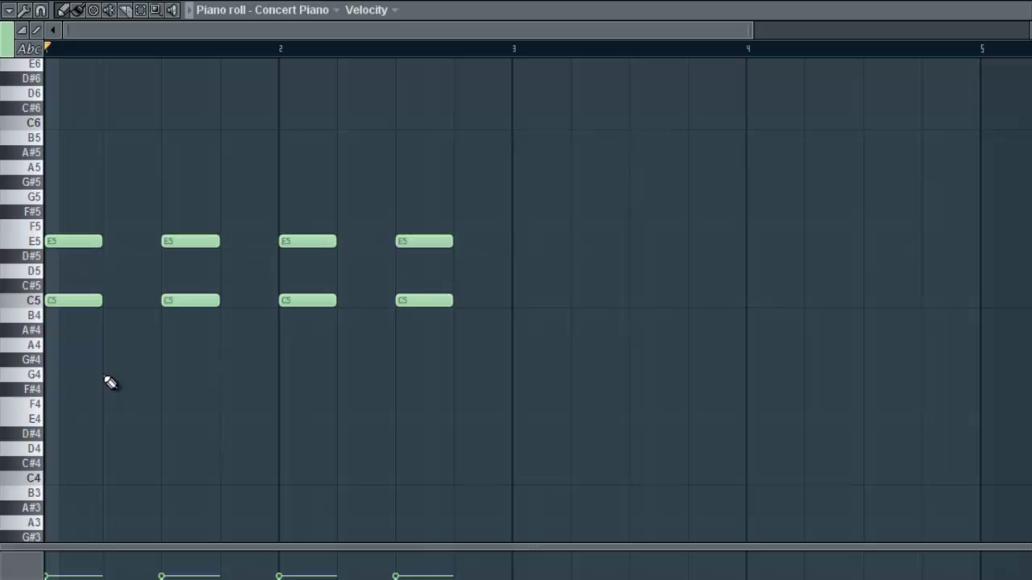
# Add an A4 note below each of the four C5 notes and play back the resulting chords.
pyautogui.click(50, 348)
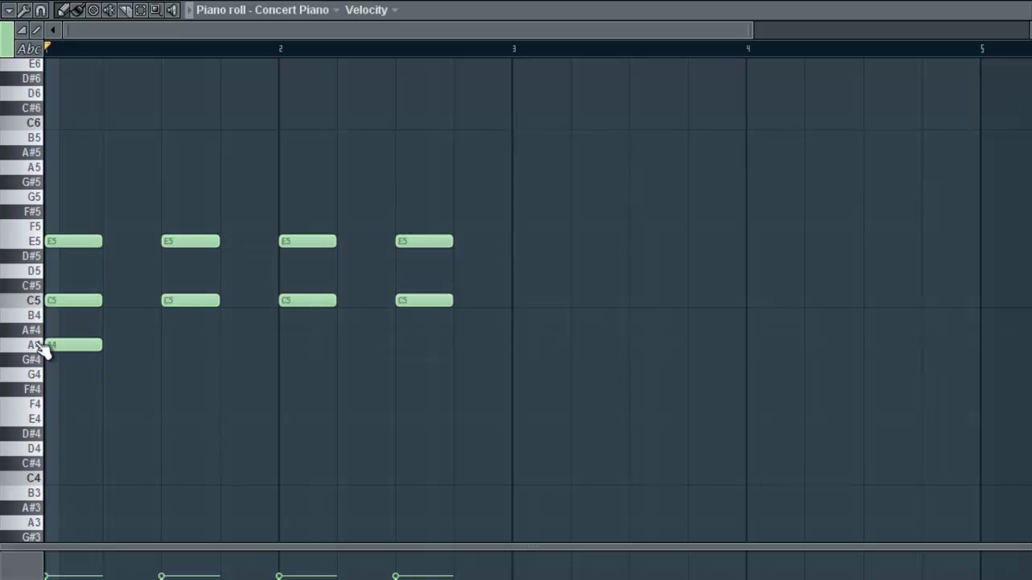
pyautogui.click(170, 346)
pyautogui.click(286, 347)
pyautogui.click(400, 347)
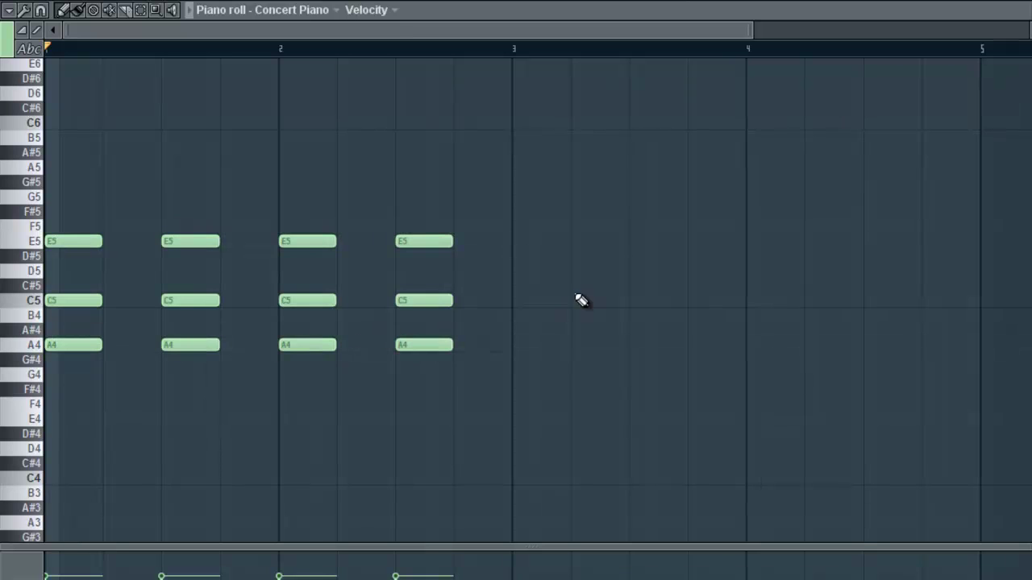
pyautogui.press('space')
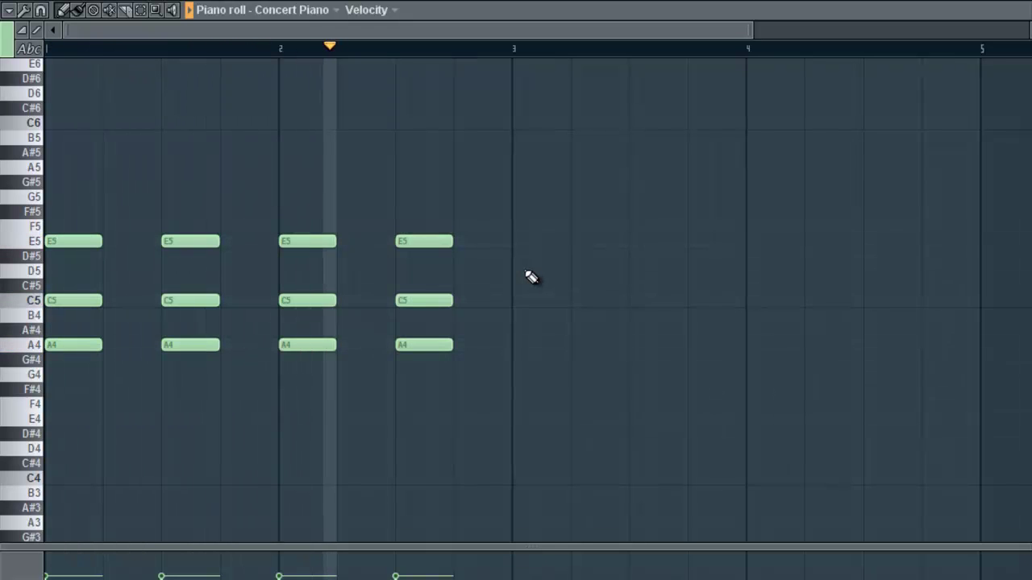
pyautogui.press('space')
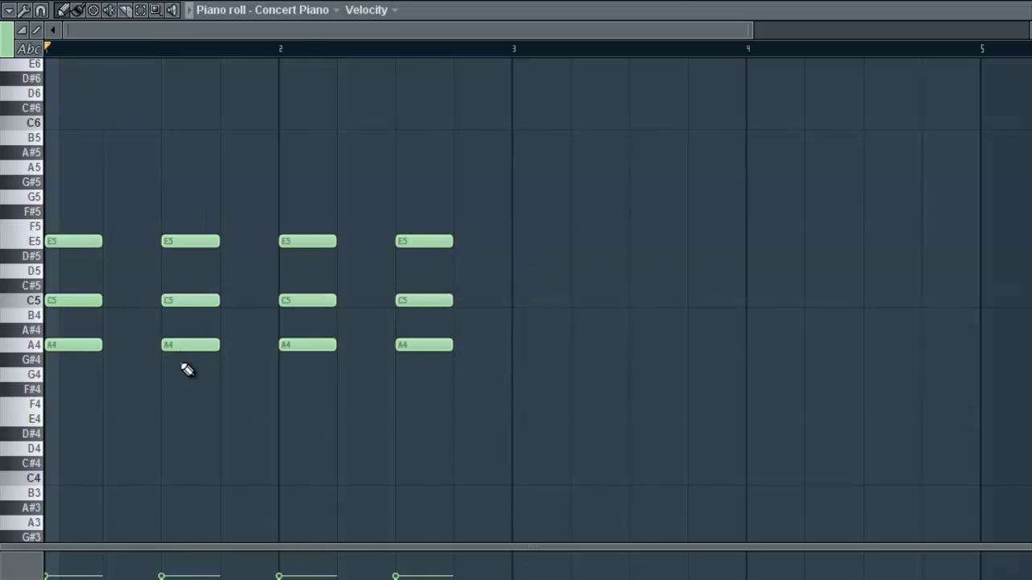
# Delete all the notes in the Concert Piano roll.
pyautogui.moveTo(419, 391)
pyautogui.mouseDown()
pyautogui.moveTo(315, 279)
pyautogui.moveTo(170, 312)
pyautogui.moveTo(101, 233)
pyautogui.moveTo(63, 369)
pyautogui.mouseUp()
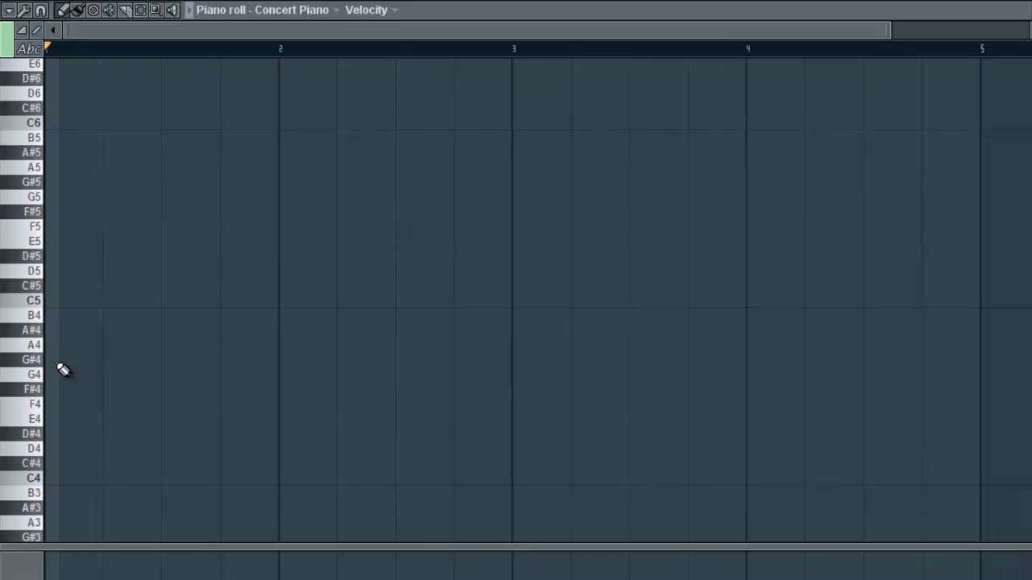
# Use the Chord stamp to place D major chords (D5, F#5, A5) at the start and middle of bar 1.
pyautogui.click(9, 11)
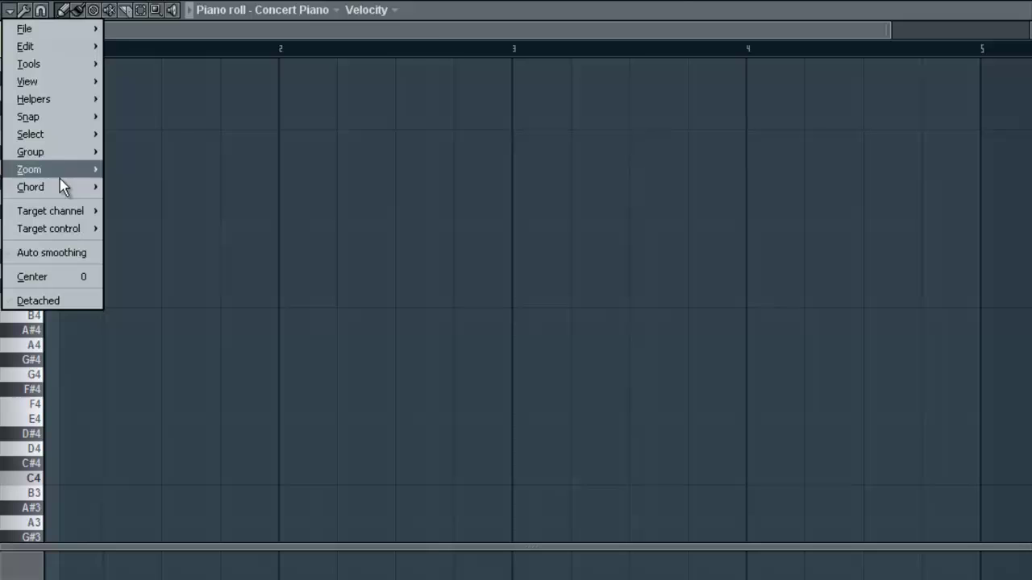
pyautogui.moveTo(88, 194)
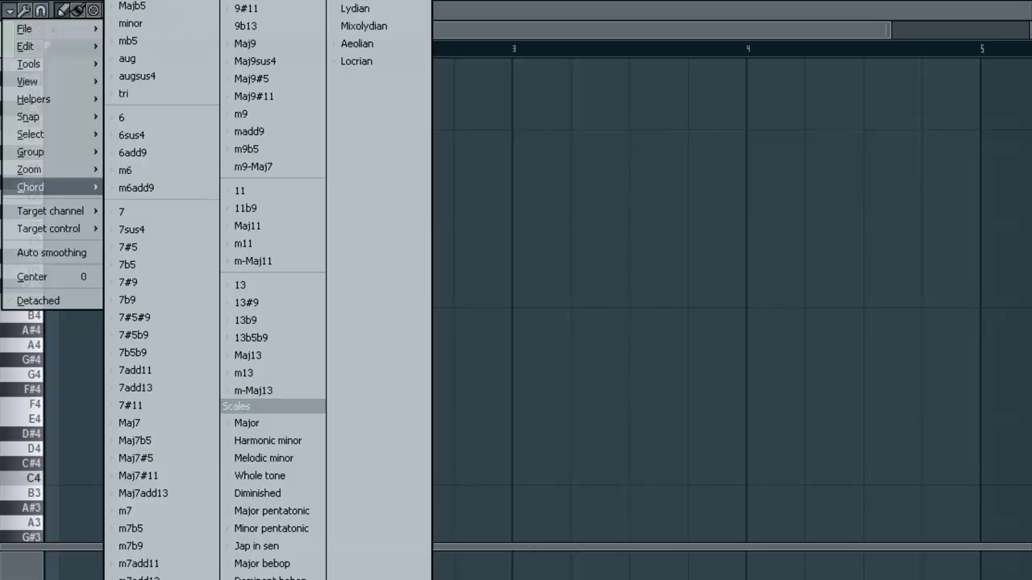
pyautogui.press('Escape')
pyautogui.click(54, 270)
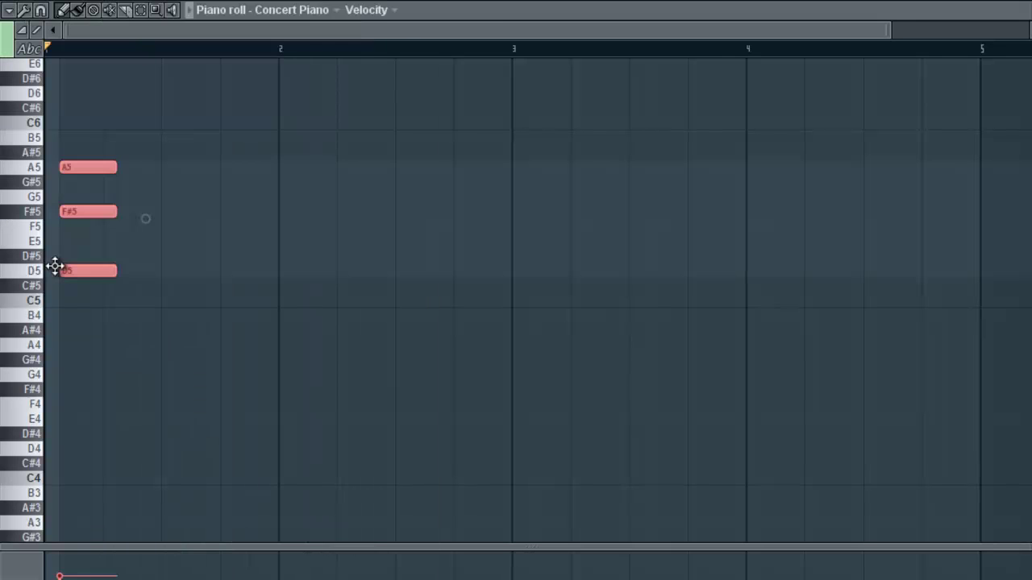
pyautogui.click(157, 270)
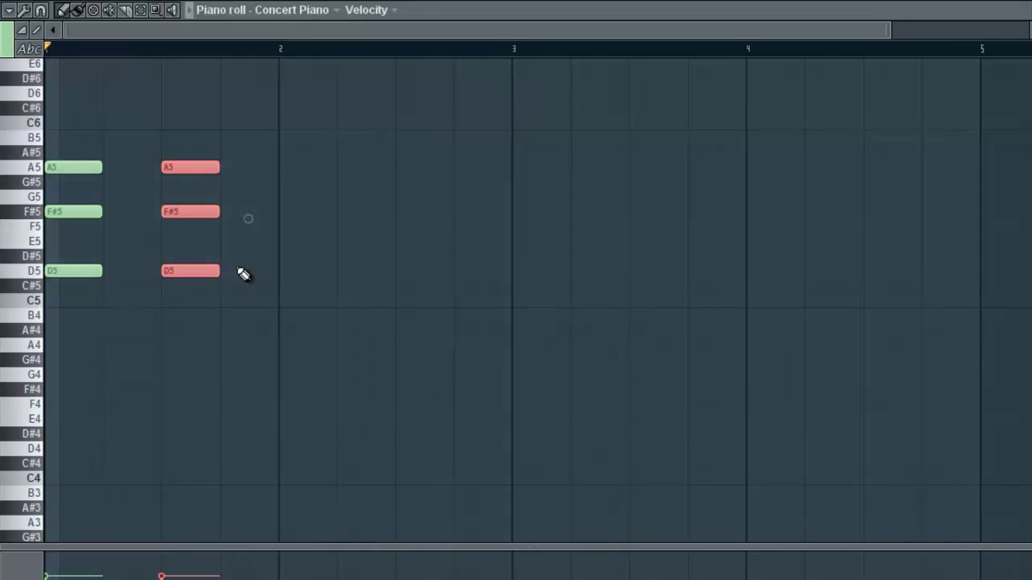
# Add another D major chord at the start of bar 2, play the chords back, and delete all the notes.
pyautogui.click(281, 272)
pyautogui.press('space')
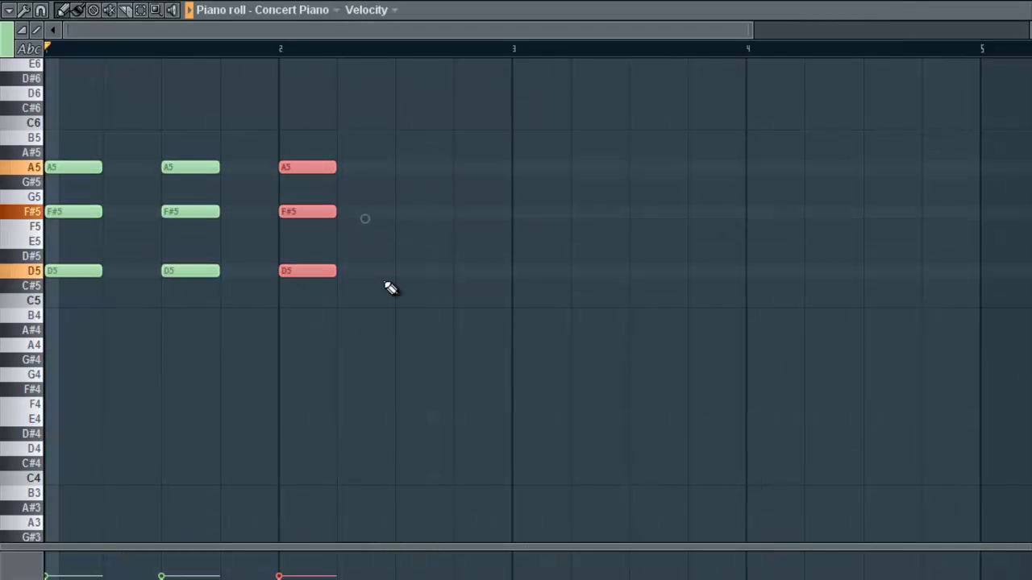
pyautogui.press('space')
pyautogui.rightClick(322, 270)
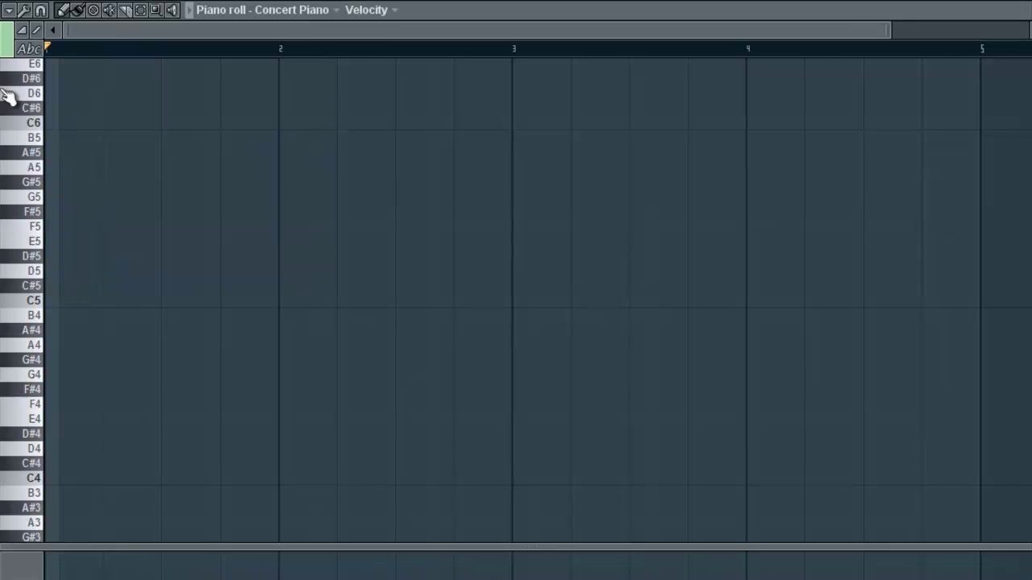
# Use the minor Chord stamp to place E minor chords (E5, G5, B5) at the start and middle of bar 1 during playback.
pyautogui.click(9, 10)
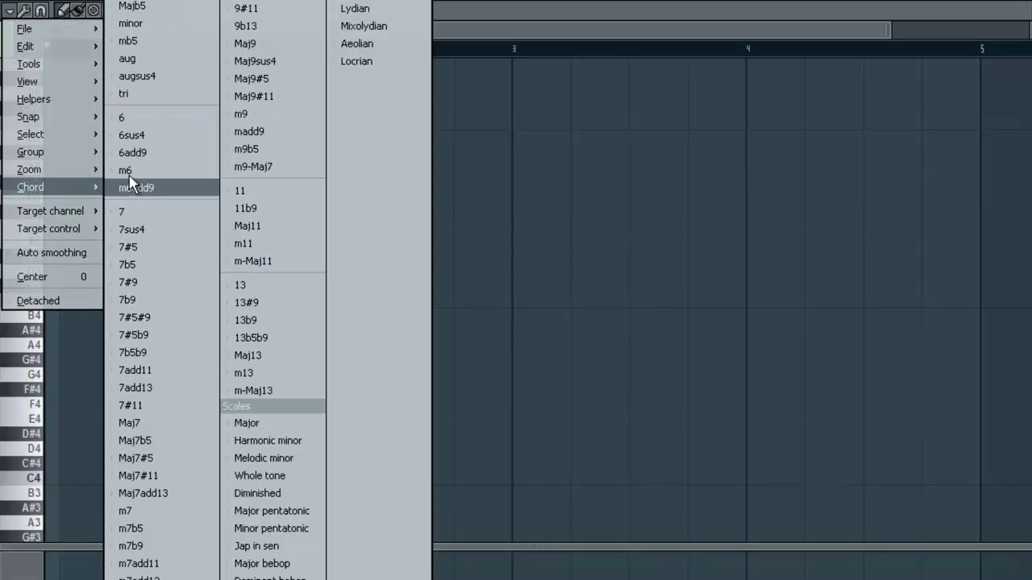
pyautogui.click(133, 24)
pyautogui.click(60, 212)
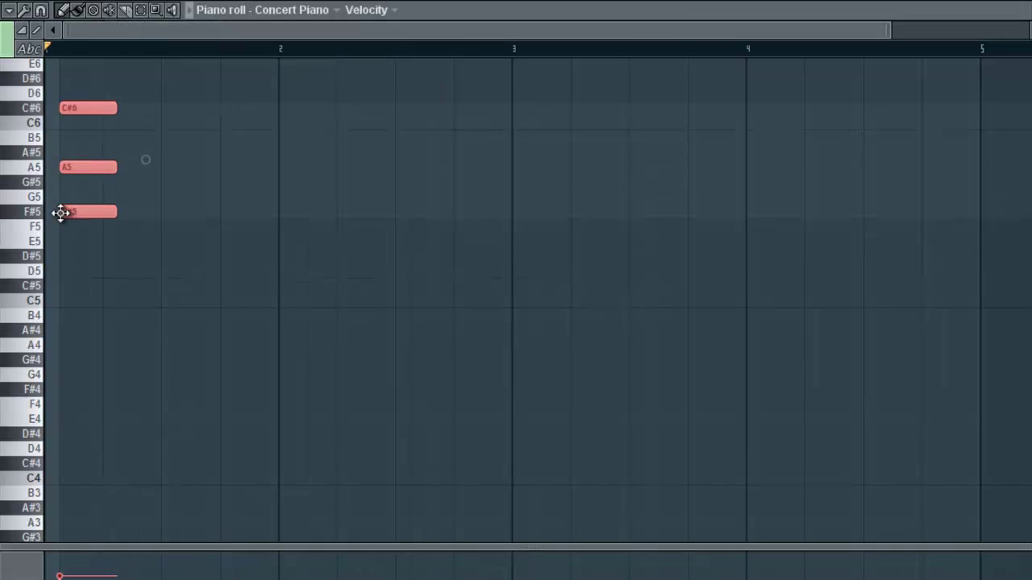
pyautogui.moveTo(60, 212); pyautogui.dragTo(46, 240)
pyautogui.press('space')
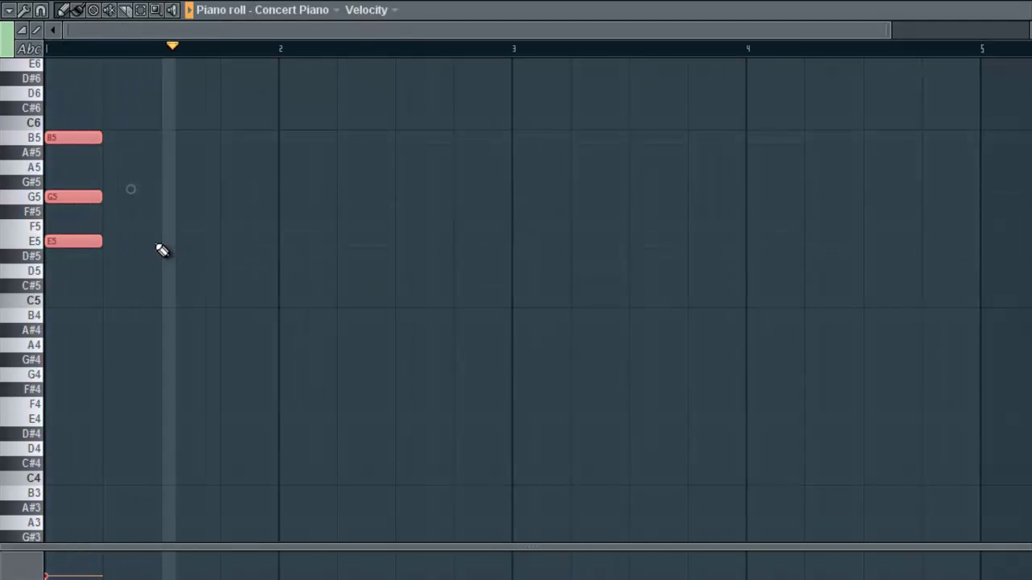
pyautogui.click(162, 242)
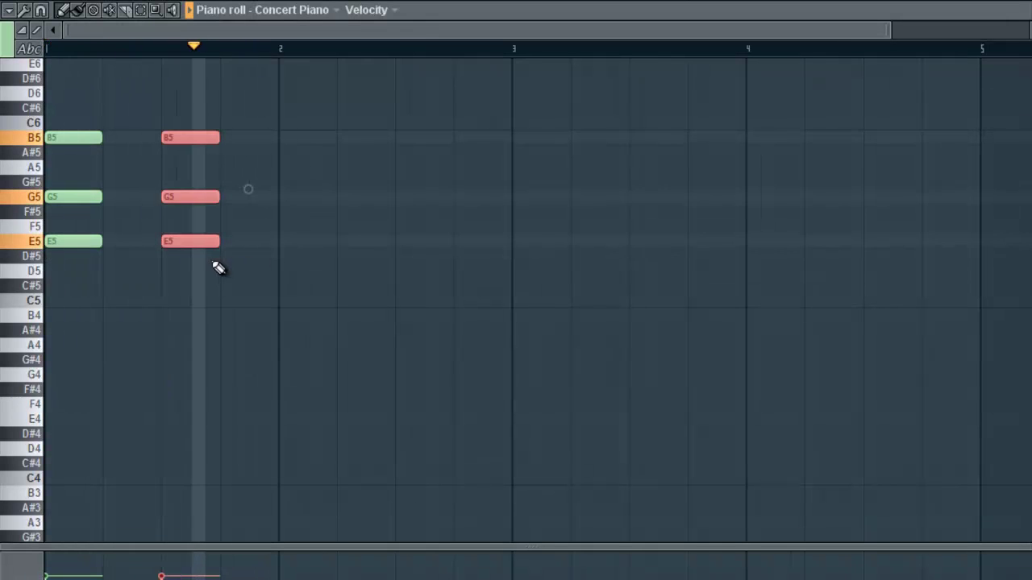
# Delete all six notes of the two E minor chords.
pyautogui.rightClick(191, 241)
pyautogui.rightClick(190, 197)
pyautogui.rightClick(190, 137)
pyautogui.rightClick(74, 137)
pyautogui.rightClick(73, 197)
pyautogui.rightClick(73, 241)
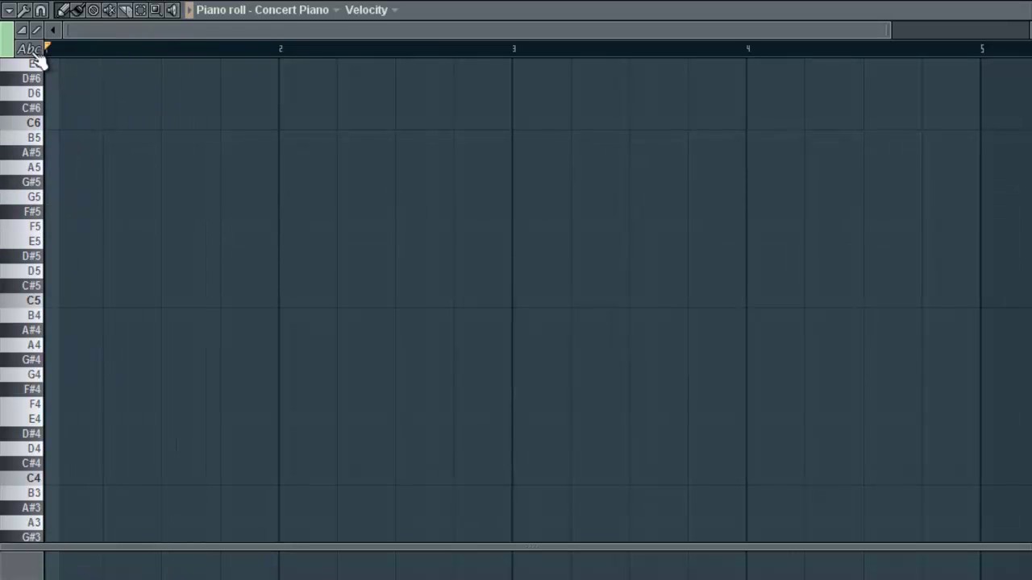
pyautogui.click(9, 10)
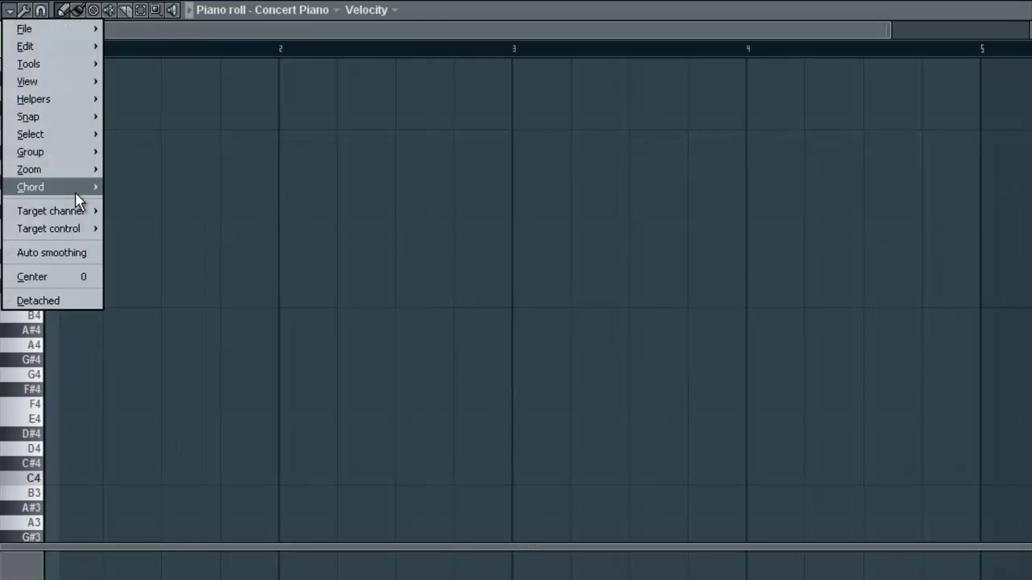
pyautogui.moveTo(76, 195)
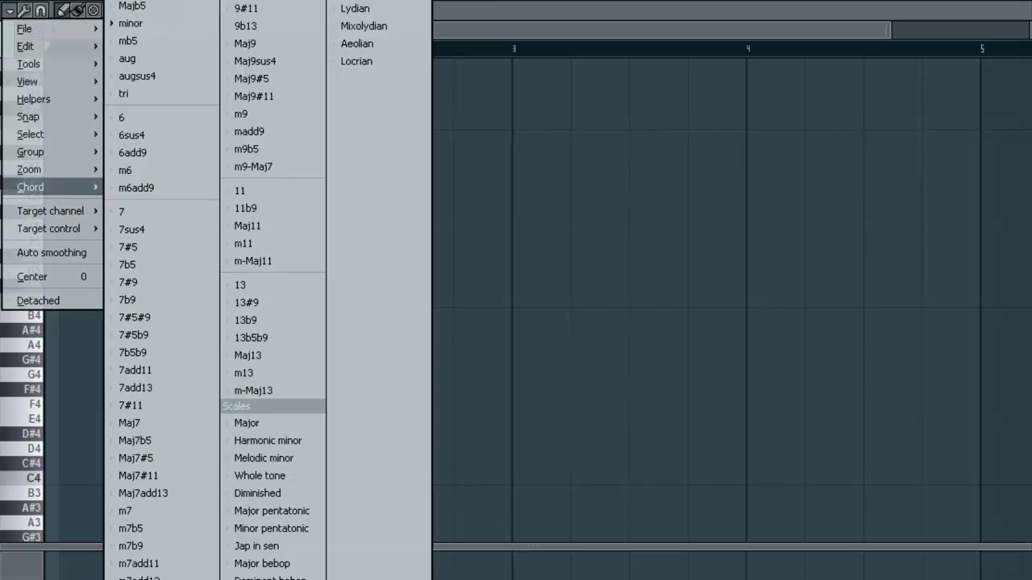
pyautogui.press('Escape')
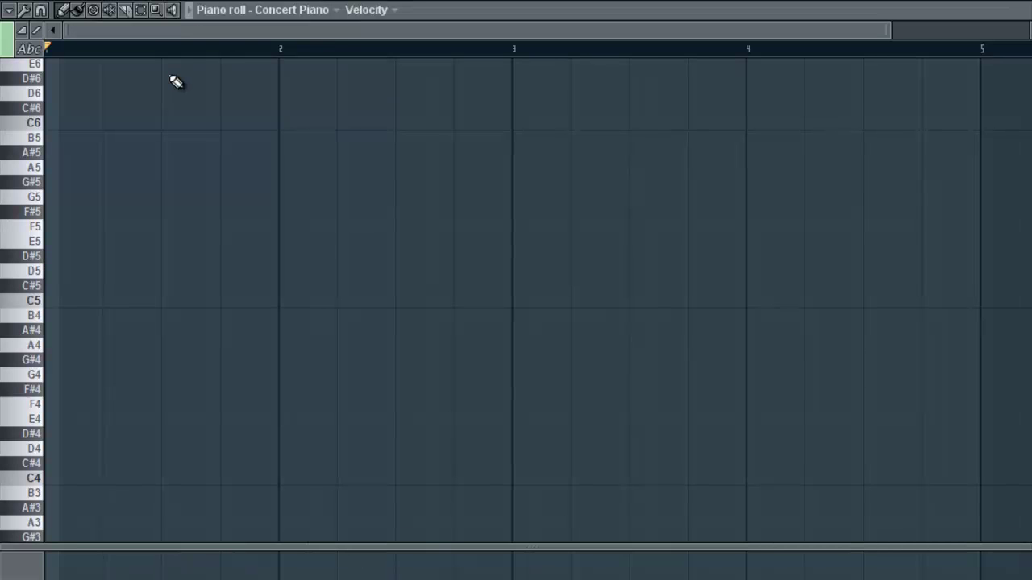
pyautogui.scroll(3, 97, 249)
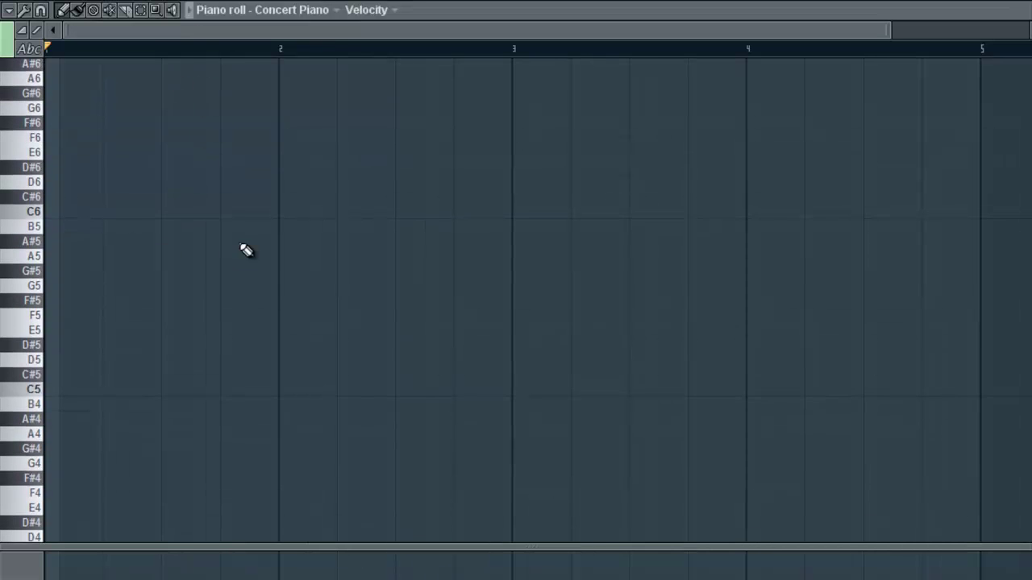
pyautogui.scroll(-2, 242, 250)
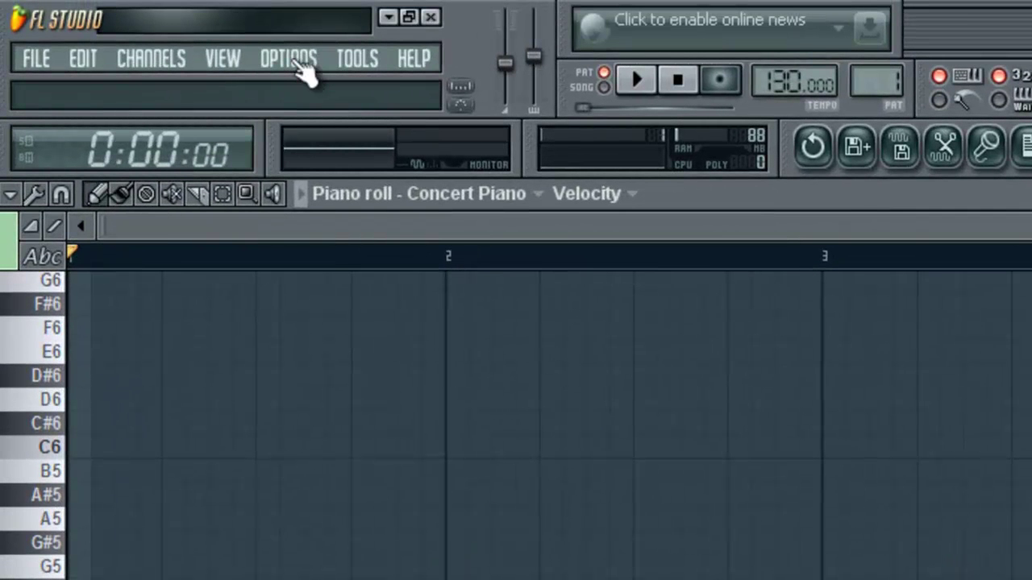
# In the MIDI settings, make sure the Oxygen 49 MIDI In input is enabled and rescan the MIDI devices.
pyautogui.click(299, 63)
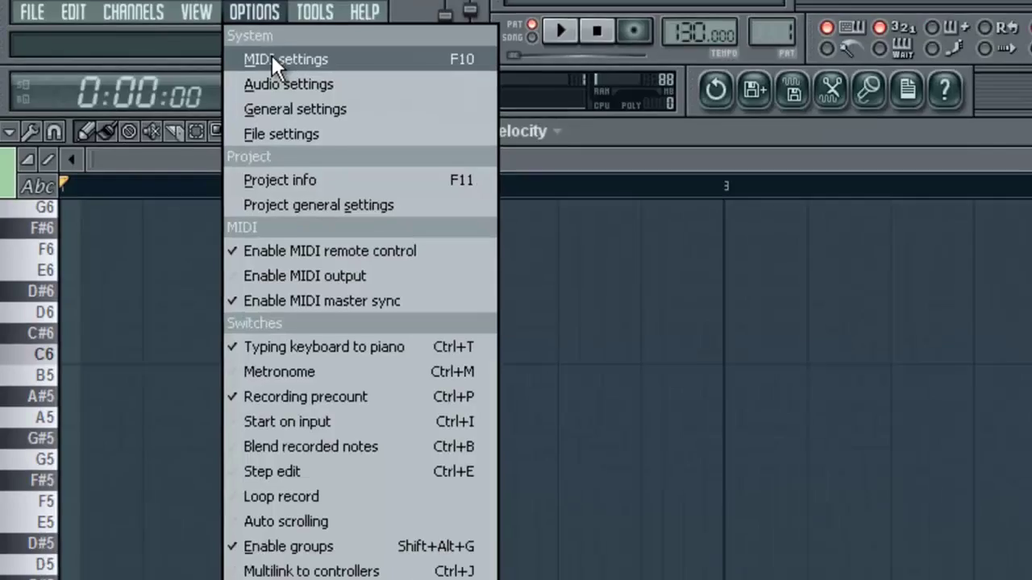
pyautogui.click(313, 112)
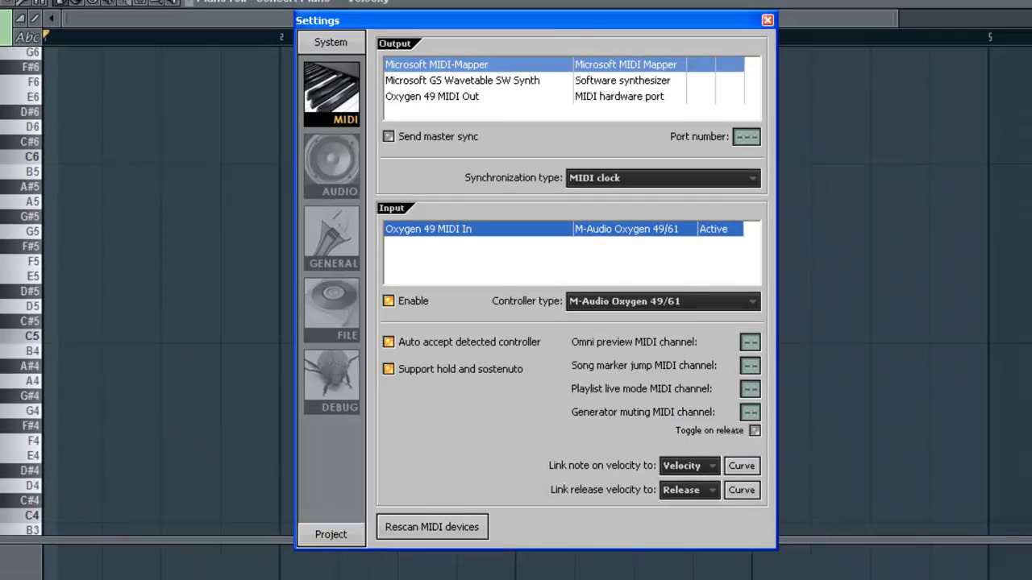
pyautogui.moveTo(562, 26); pyautogui.dragTo(469, 26)
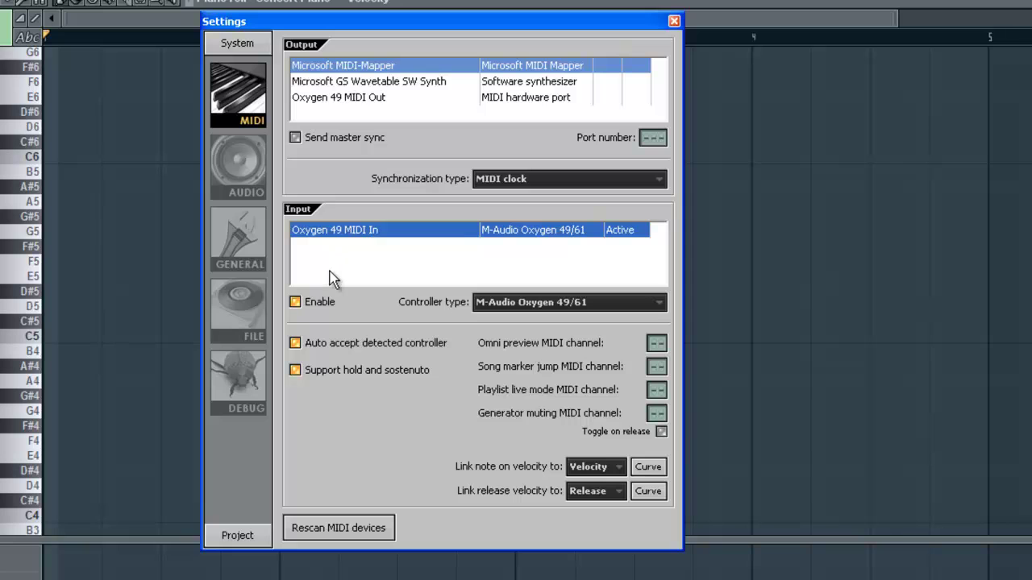
pyautogui.click(296, 302)
pyautogui.click(296, 302)
pyautogui.click(341, 533)
pyautogui.click(674, 22)
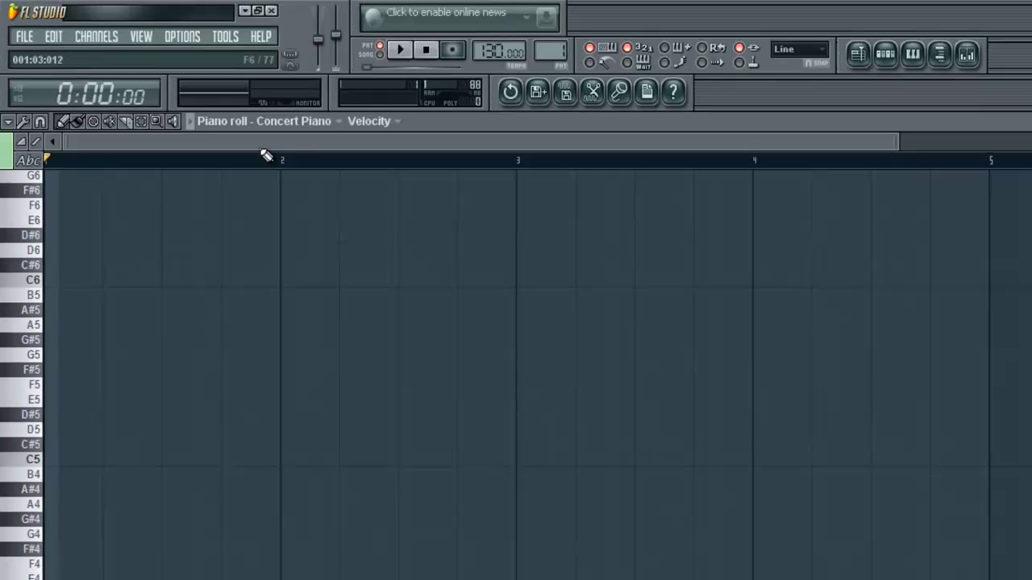
# Record a live MIDI keyboard performance into the Concert Piano roll using the Everything recording option.
pyautogui.click(454, 51)
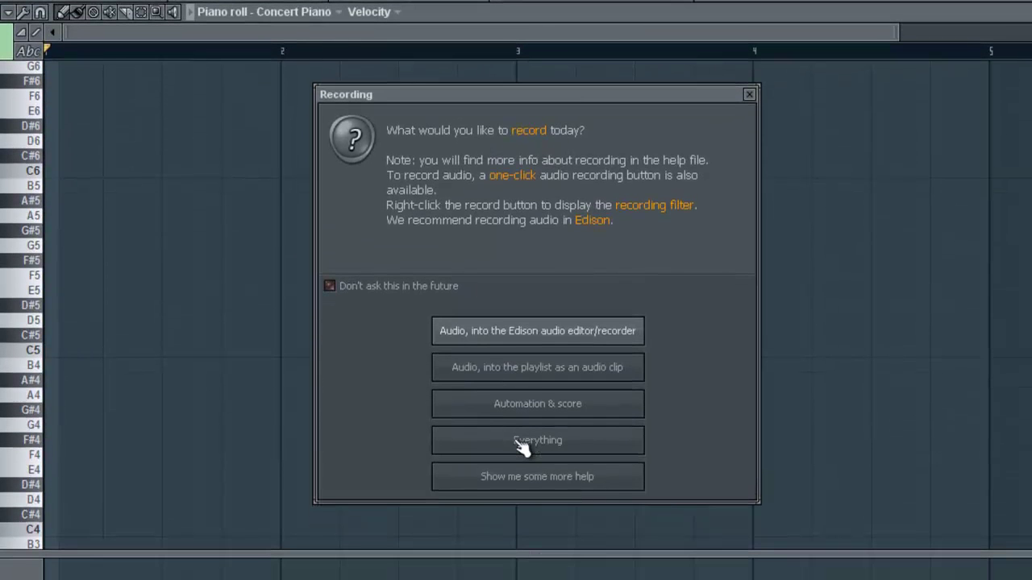
pyautogui.click(522, 446)
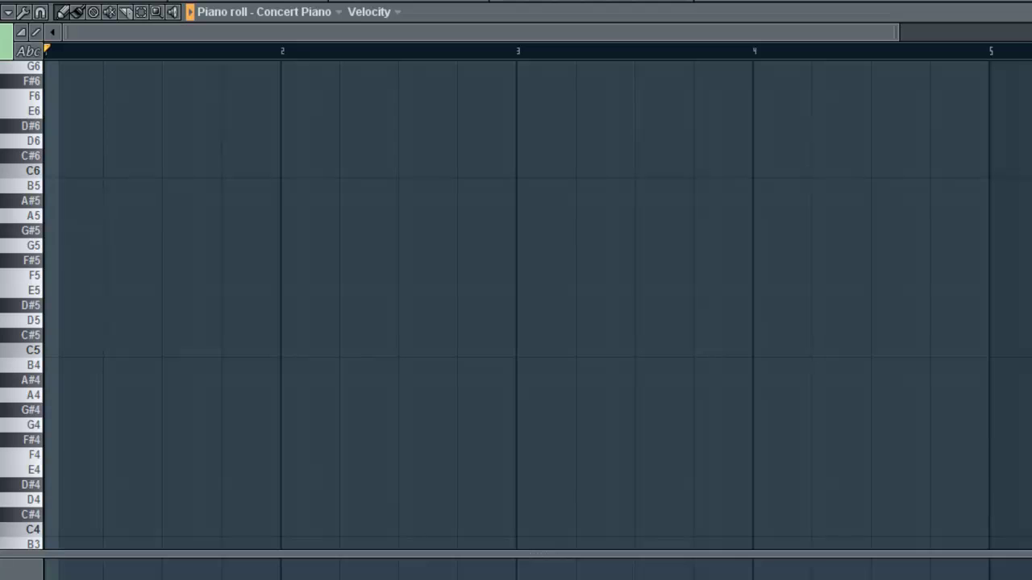
pyautogui.press('space')
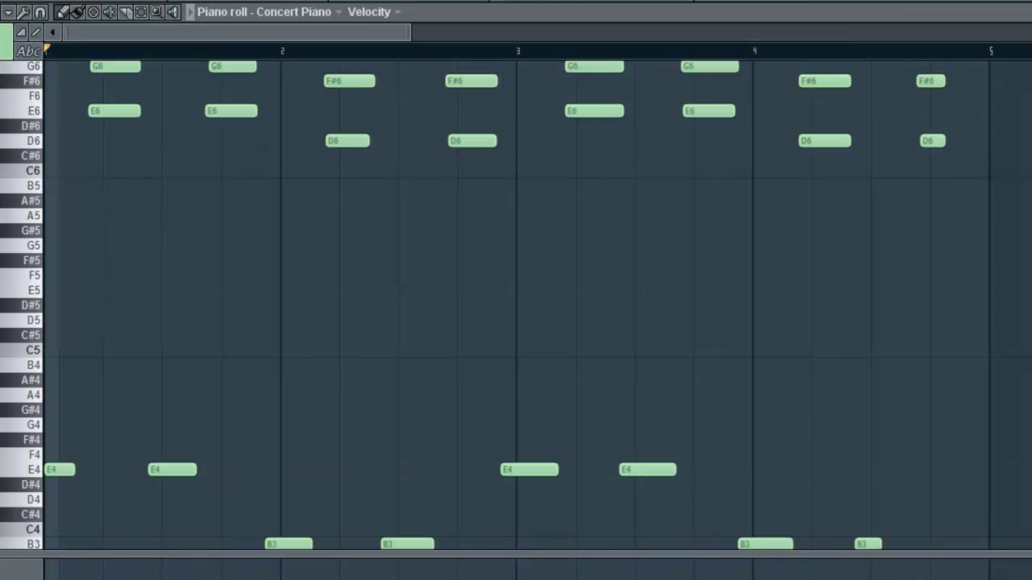
# Examine how the recorded E6, G6 and E4 notes in bar 1 line up with each other and the beat lines.
pyautogui.moveTo(307, 37)
pyautogui.mouseDown()
pyautogui.moveTo(712, 34)
pyautogui.moveTo(318, 33)
pyautogui.mouseUp()
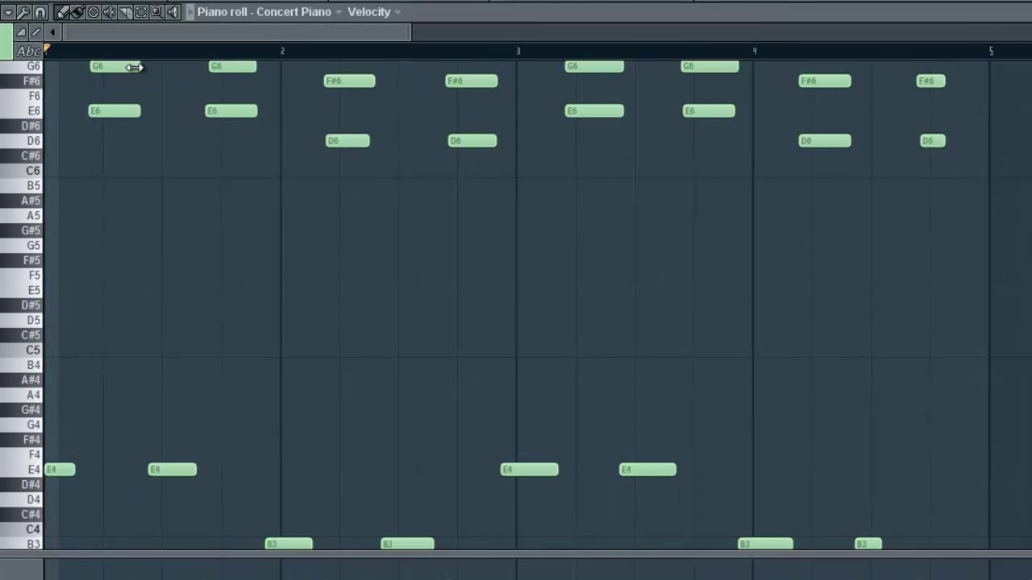
pyautogui.scroll(5, 196, 134)
pyautogui.keyDown('ctrl'); pyautogui.scroll(2, 110, 154); pyautogui.keyUp('ctrl')
pyautogui.keyDown('ctrl'); pyautogui.scroll(3, 113, 154); pyautogui.keyUp('ctrl')
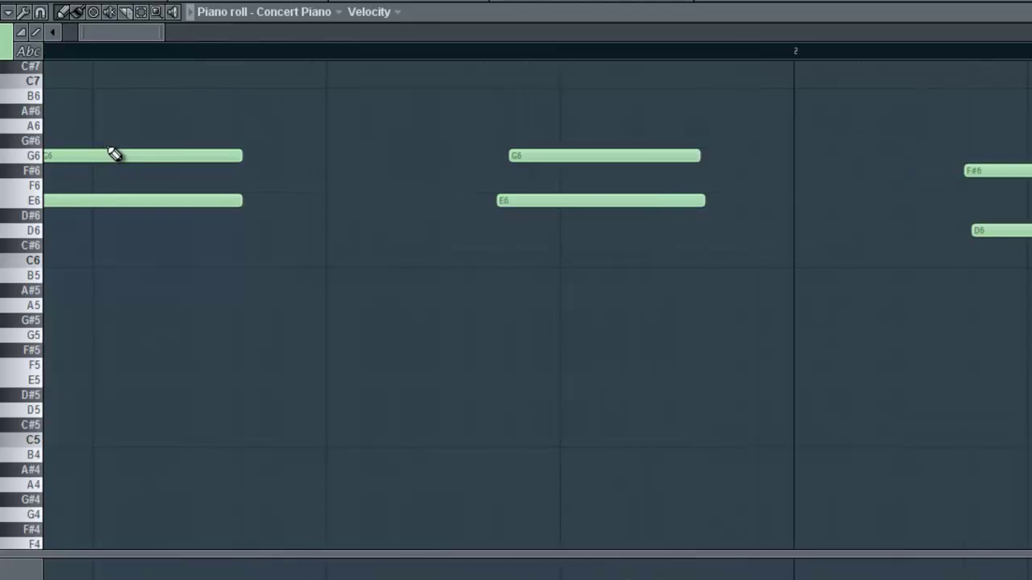
pyautogui.moveTo(139, 41); pyautogui.dragTo(30, 48)
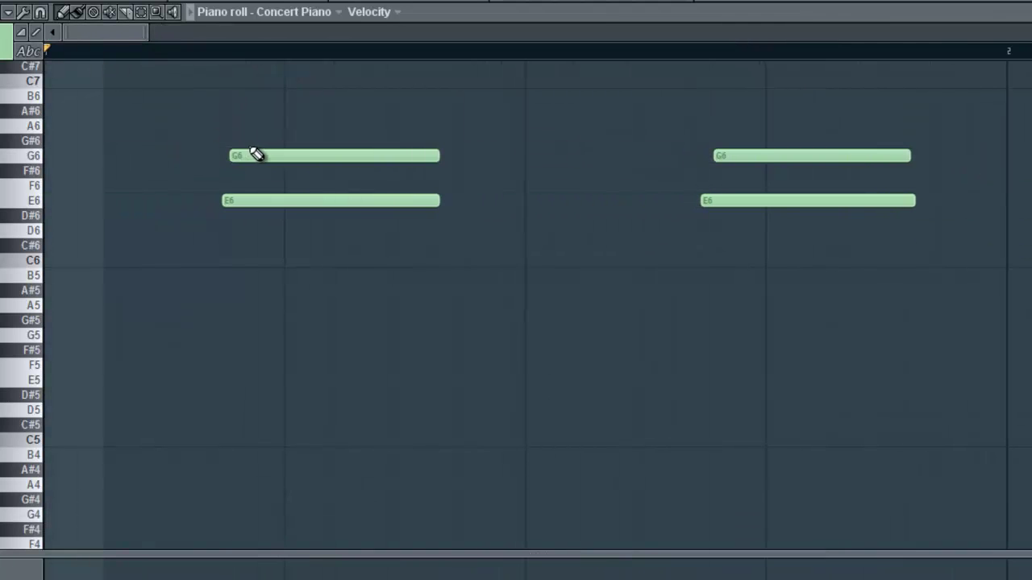
pyautogui.moveTo(272, 201)
pyautogui.mouseDown()
pyautogui.moveTo(354, 204)
pyautogui.moveTo(261, 201)
pyautogui.mouseUp()
pyautogui.scroll(-5, 188, 269)
pyautogui.scroll(3, 188, 270)
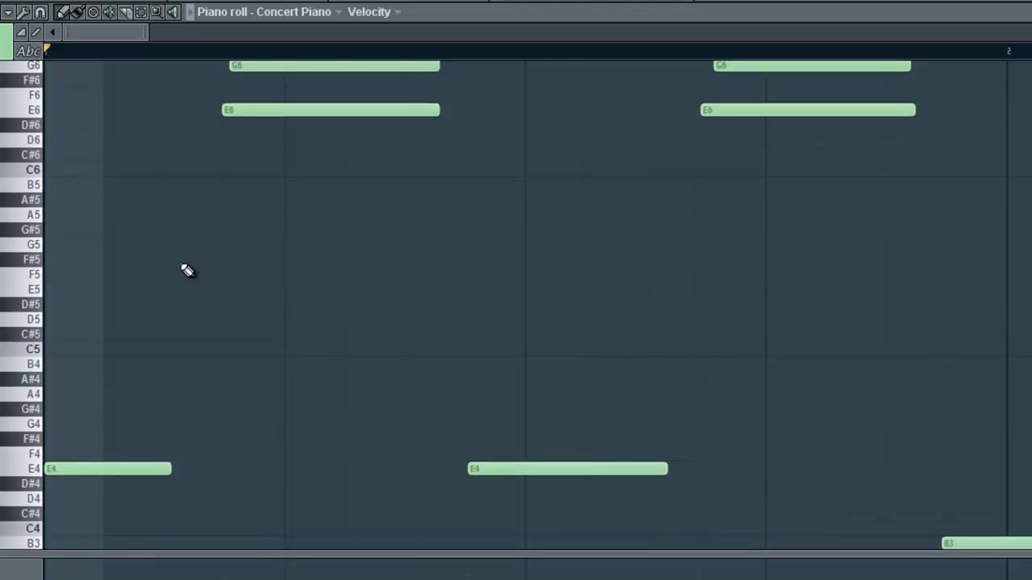
pyautogui.scroll(1, 702, 145)
pyautogui.scroll(1, 704, 138)
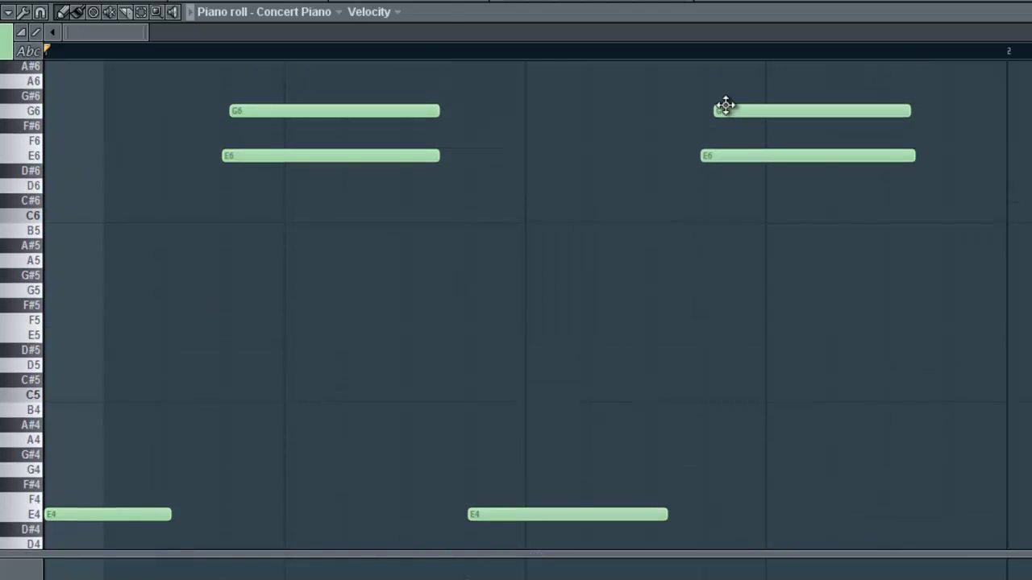
pyautogui.scroll(-2, 700, 199)
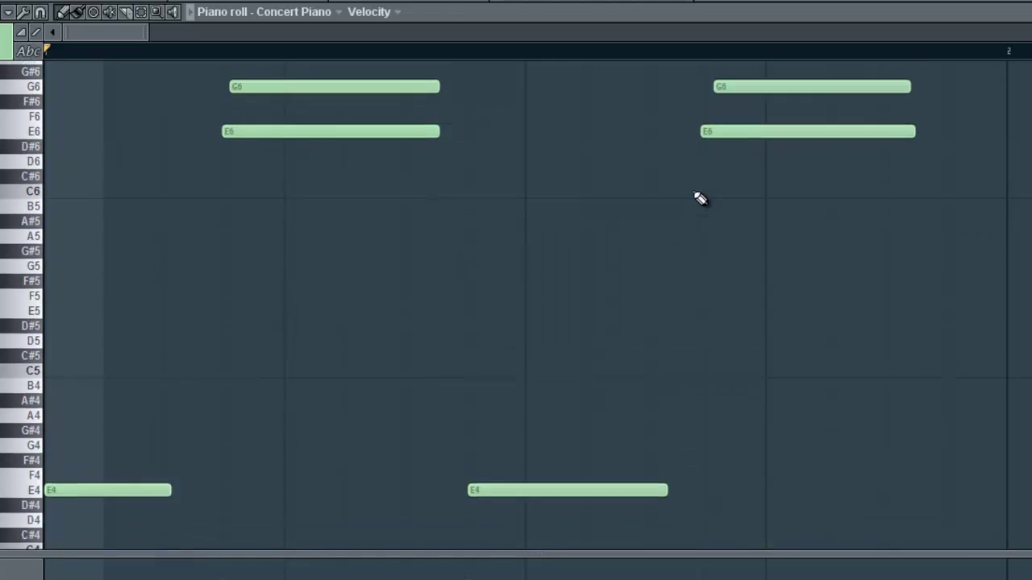
pyautogui.scroll(2, 700, 199)
# Place the playhead just before the second E6 and G6 pair in bar 1 and play from there.
pyautogui.click(686, 58)
pyautogui.click(663, 57)
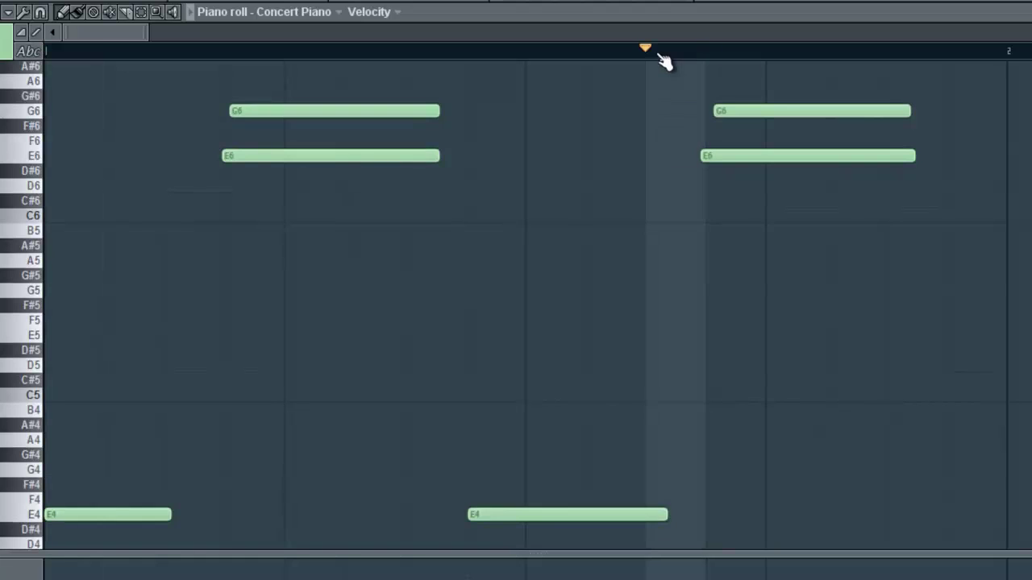
pyautogui.press('space')
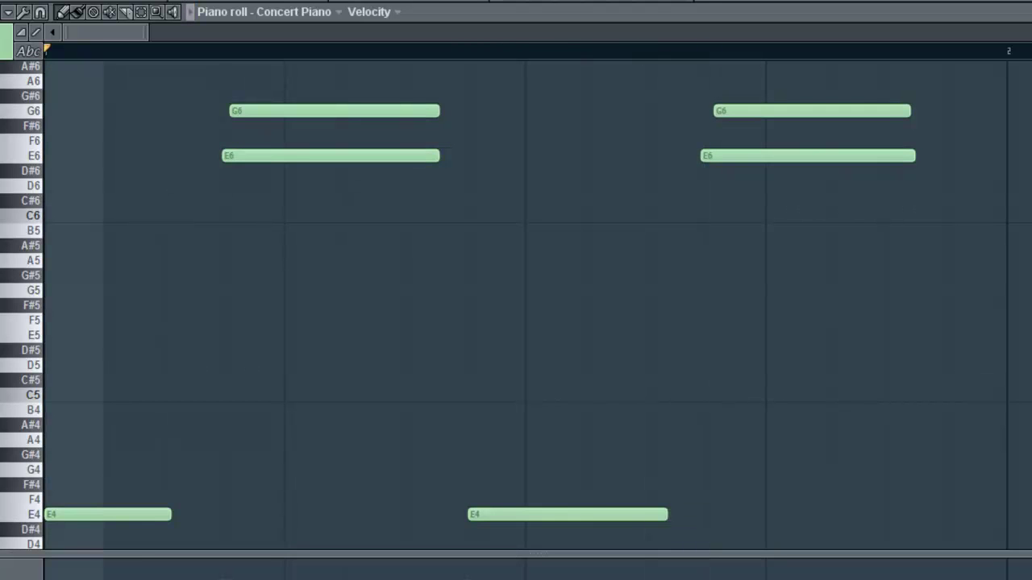
pyautogui.click(679, 57)
pyautogui.press('space')
pyautogui.press('space')
# Move the second E4 note of bar 1 slightly earlier in time, keeping its pitch.
pyautogui.scroll(-2, 673, 63)
pyautogui.scroll(-5, 645, 80)
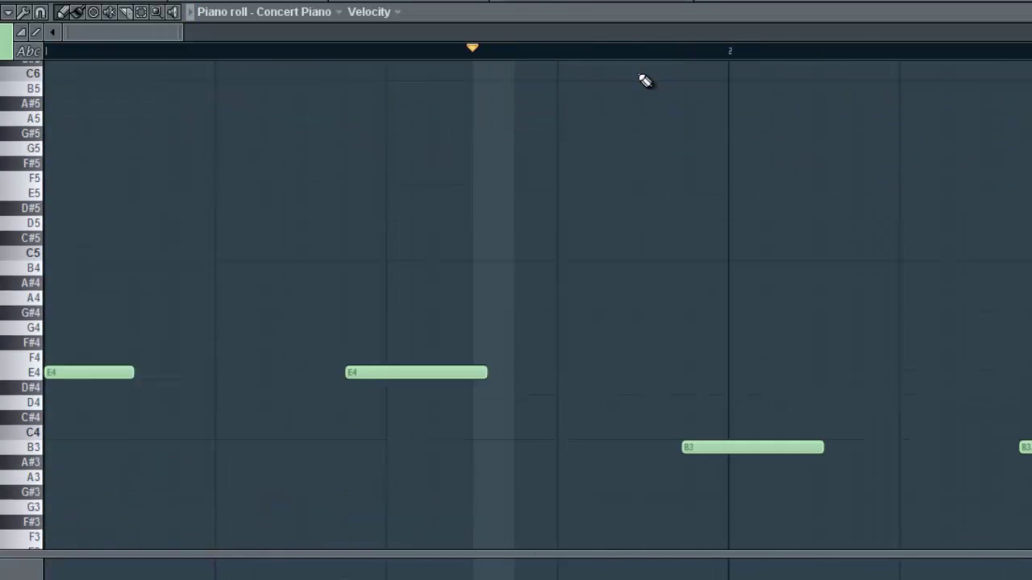
pyautogui.scroll(-2, 621, 58)
pyautogui.scroll(-2, 621, 59)
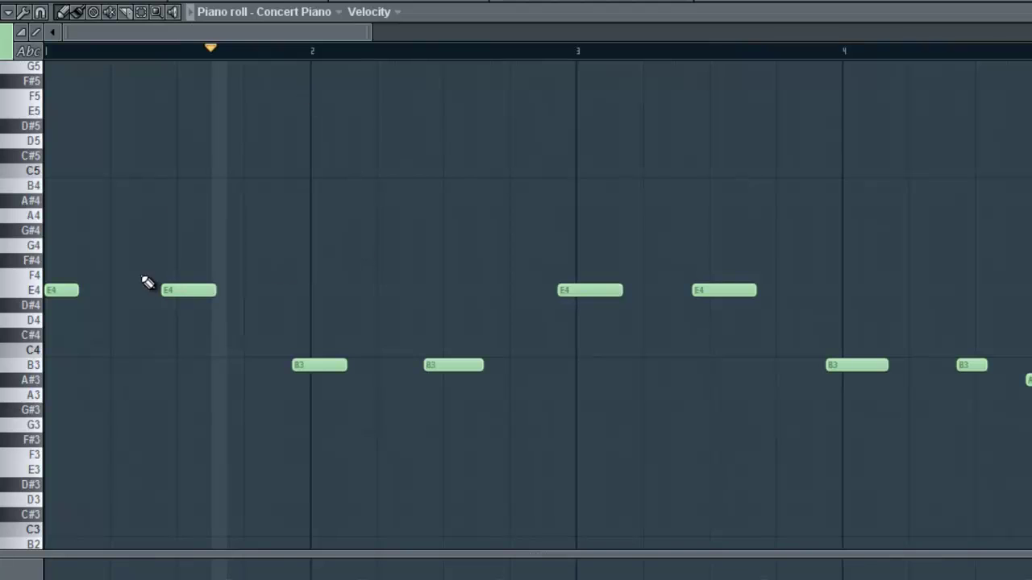
pyautogui.scroll(5, 158, 297)
pyautogui.moveTo(224, 288); pyautogui.dragTo(309, 291)
pyautogui.moveTo(857, 363); pyautogui.dragTo(875, 350)
pyautogui.moveTo(381, 290); pyautogui.dragTo(328, 290)
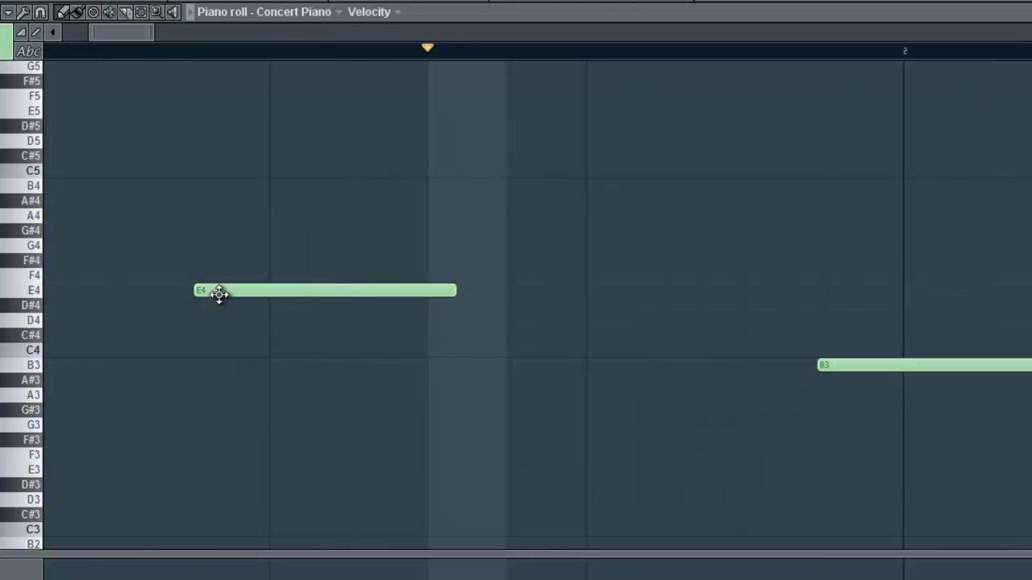
pyautogui.moveTo(215, 291); pyautogui.dragTo(191, 286)
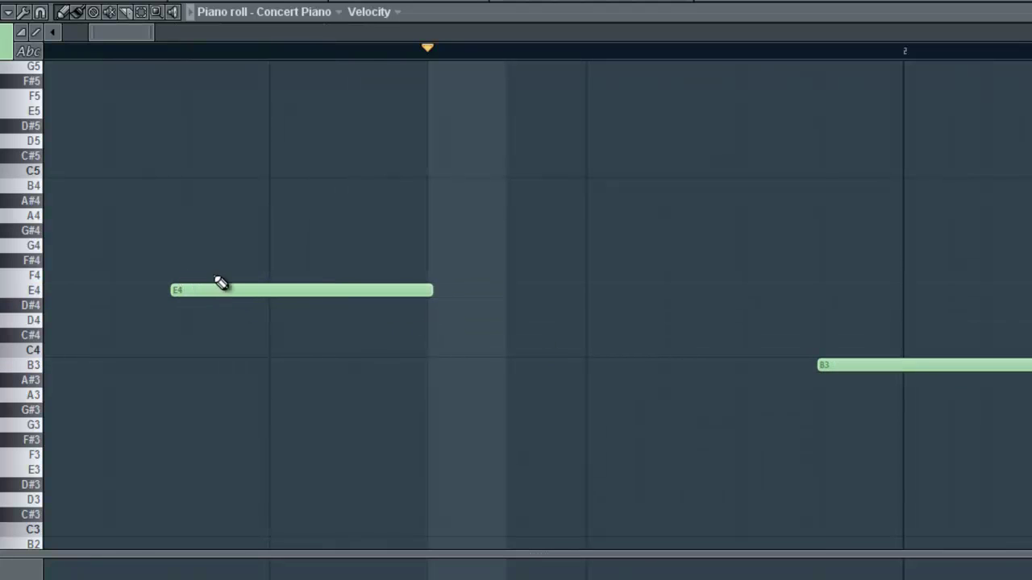
# Shift the second E4 note of bar 1 slightly later in time, keeping its pitch.
pyautogui.click(51, 32)
pyautogui.click(52, 34)
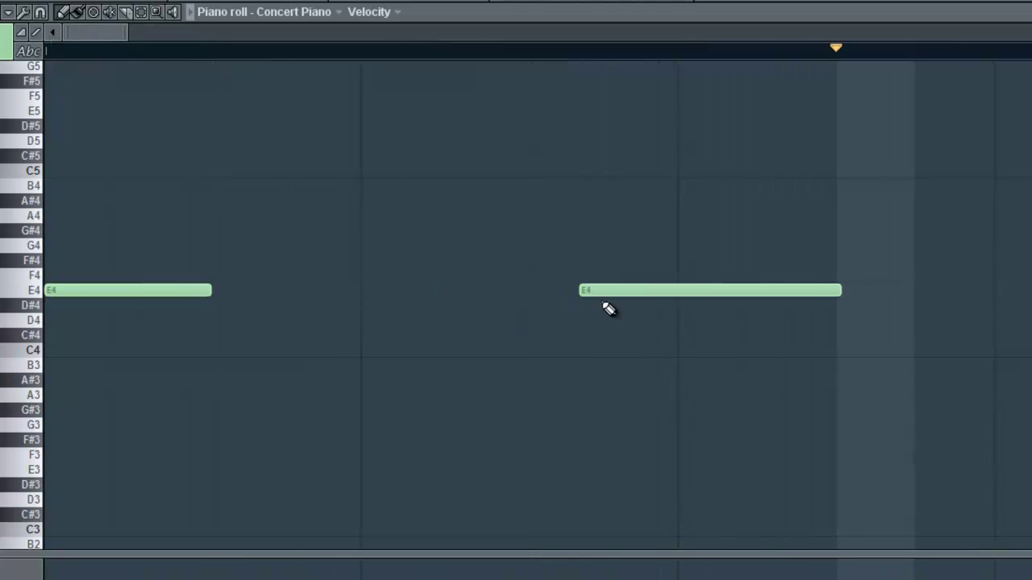
pyautogui.moveTo(605, 289)
pyautogui.mouseDown()
pyautogui.moveTo(733, 293)
pyautogui.moveTo(545, 291)
pyautogui.moveTo(615, 287)
pyautogui.moveTo(603, 292)
pyautogui.mouseUp()
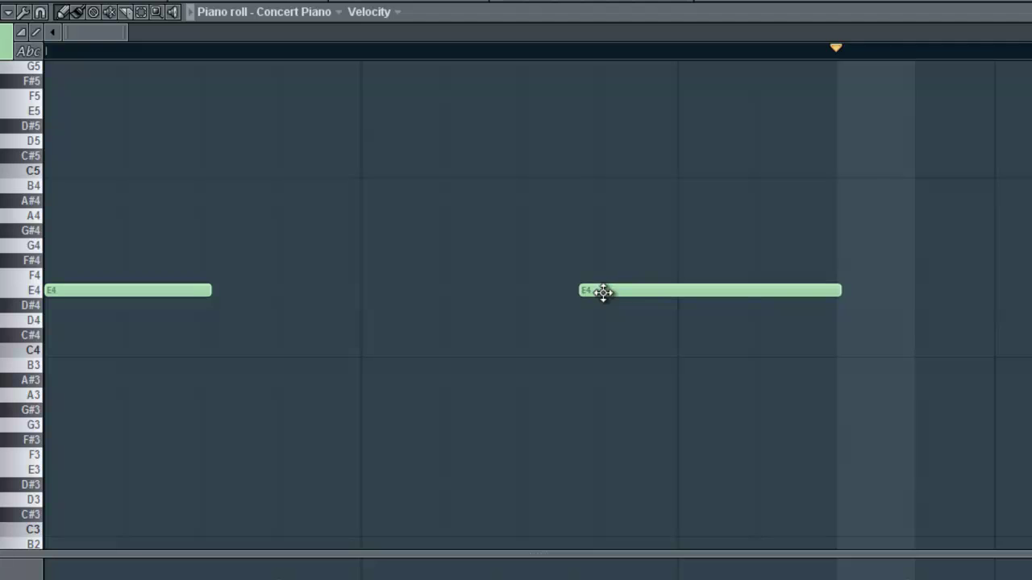
pyautogui.moveTo(604, 290)
pyautogui.mouseDown()
pyautogui.moveTo(658, 290)
pyautogui.moveTo(656, 280)
pyautogui.moveTo(616, 284)
pyautogui.mouseUp()
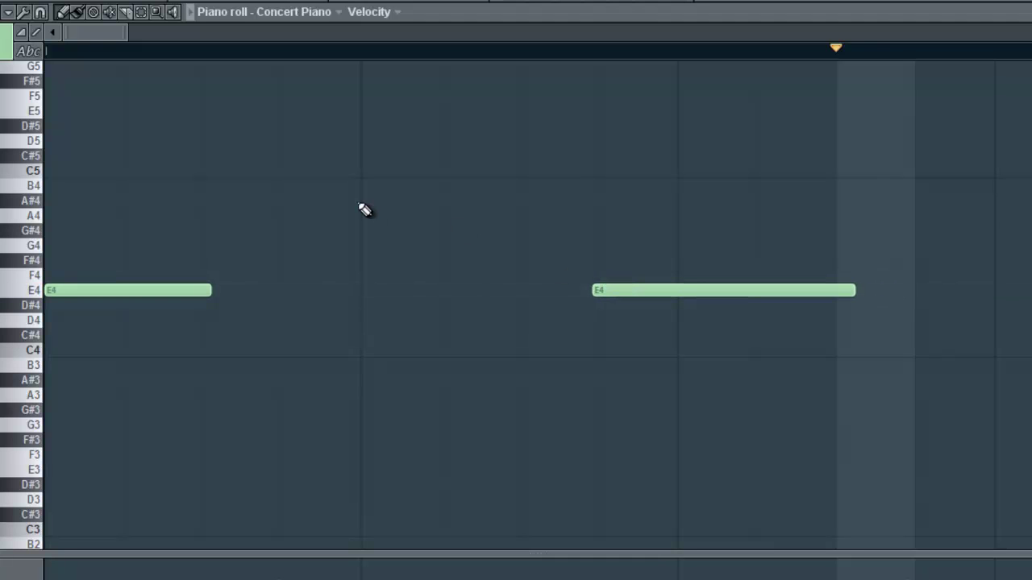
# Quantize the start and end times of all recorded notes with the Default groove template.
pyautogui.hotkey('alt', 'q')
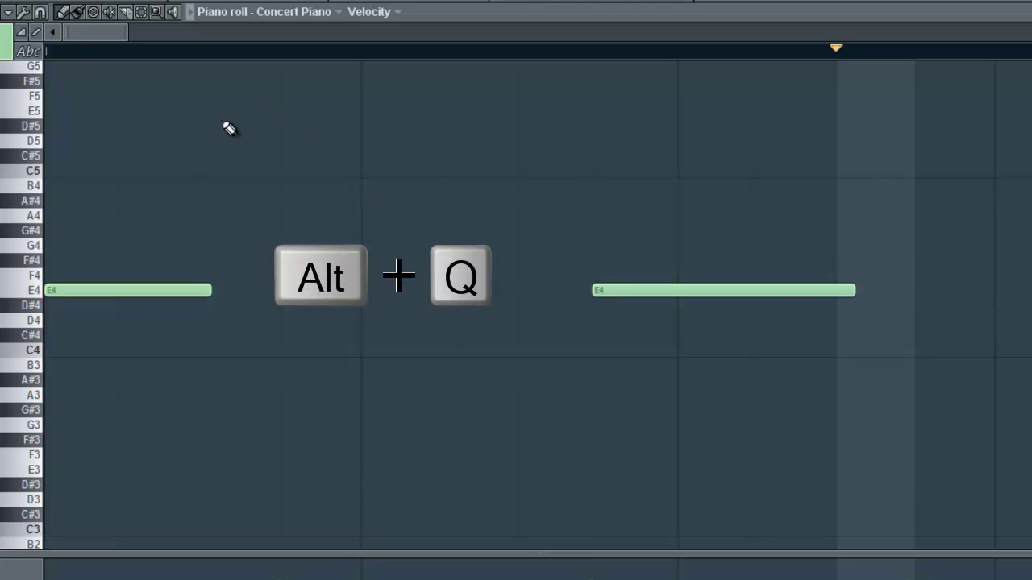
pyautogui.moveTo(110, 32); pyautogui.dragTo(35, 76)
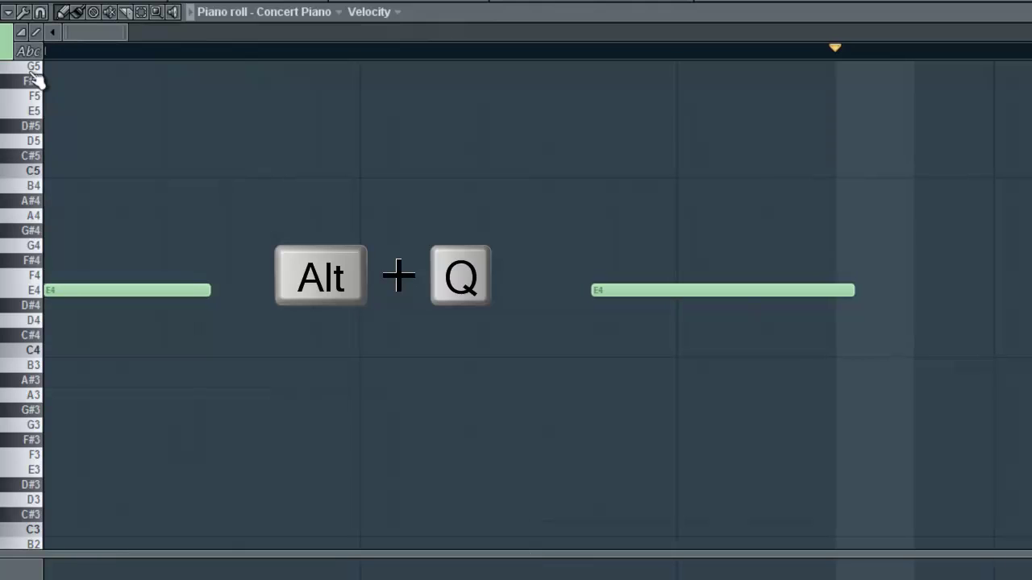
pyautogui.scroll(-5, 320, 125)
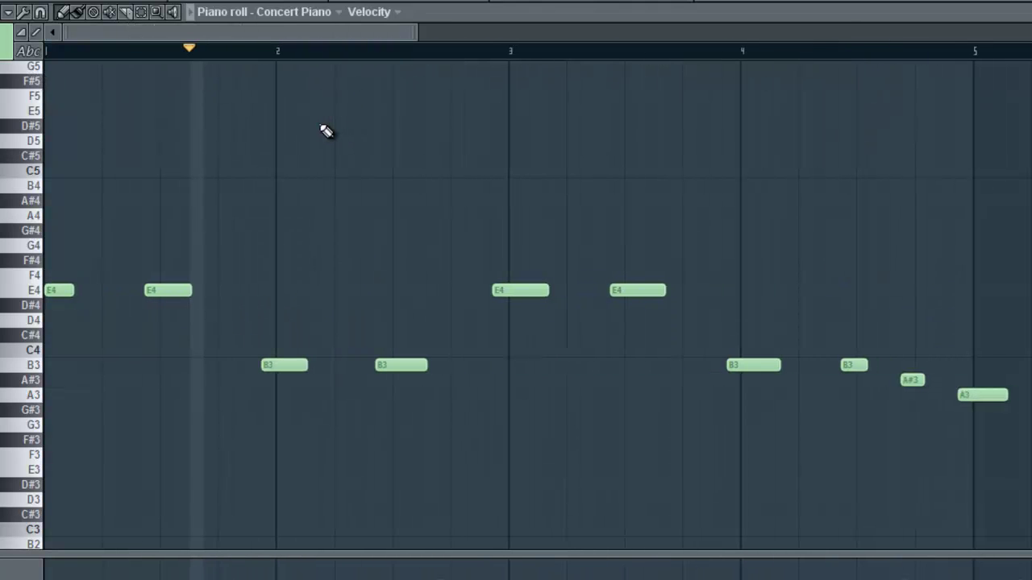
pyautogui.hotkey('alt', 'q')
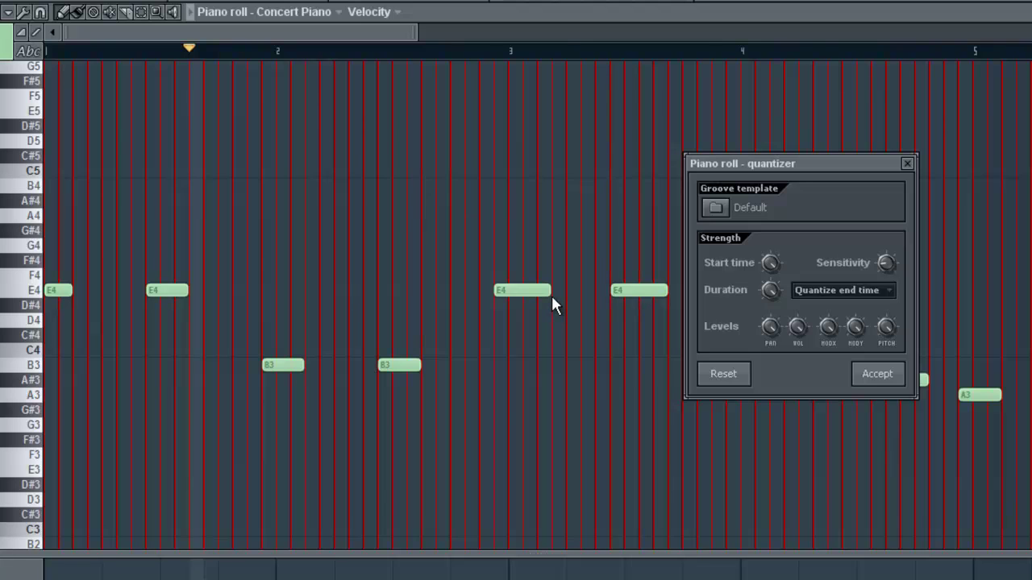
pyautogui.click(877, 375)
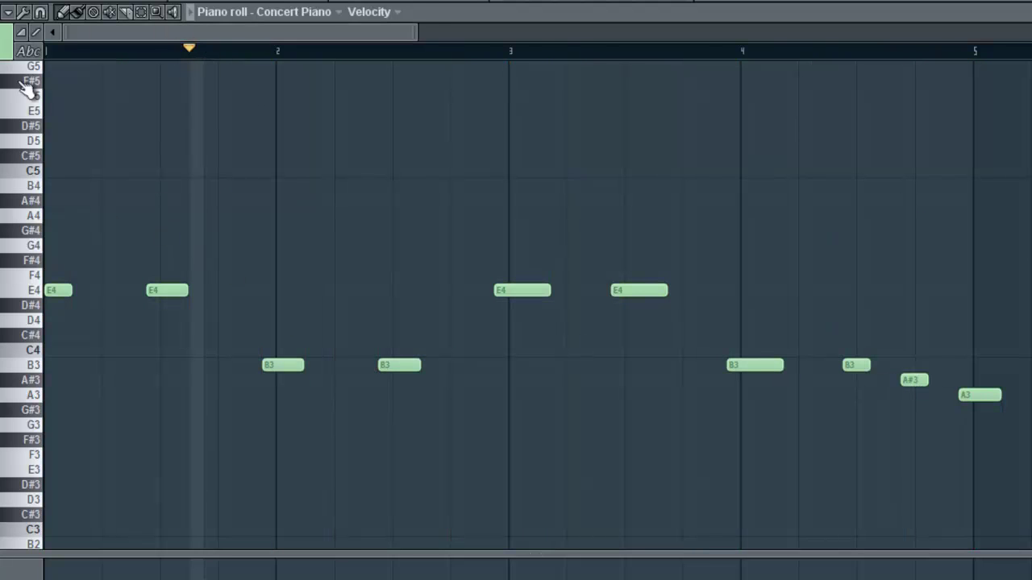
# Select all the lower notes except the first E4 and shift them together slightly later so the first B3 starts on bar 2.
pyautogui.scroll(5, 161, 281)
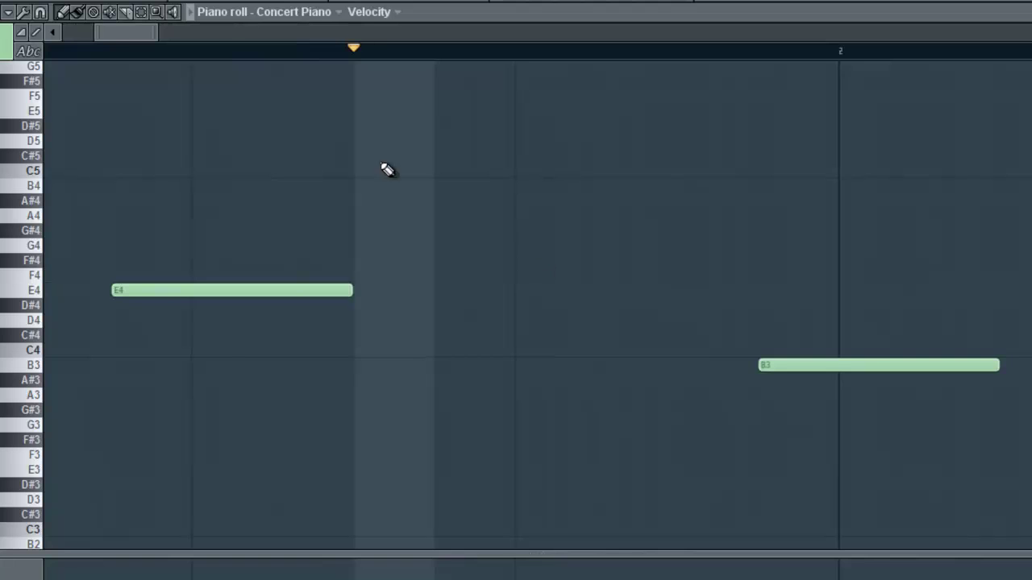
pyautogui.moveTo(115, 33); pyautogui.dragTo(27, 70)
pyautogui.scroll(-4, 194, 180)
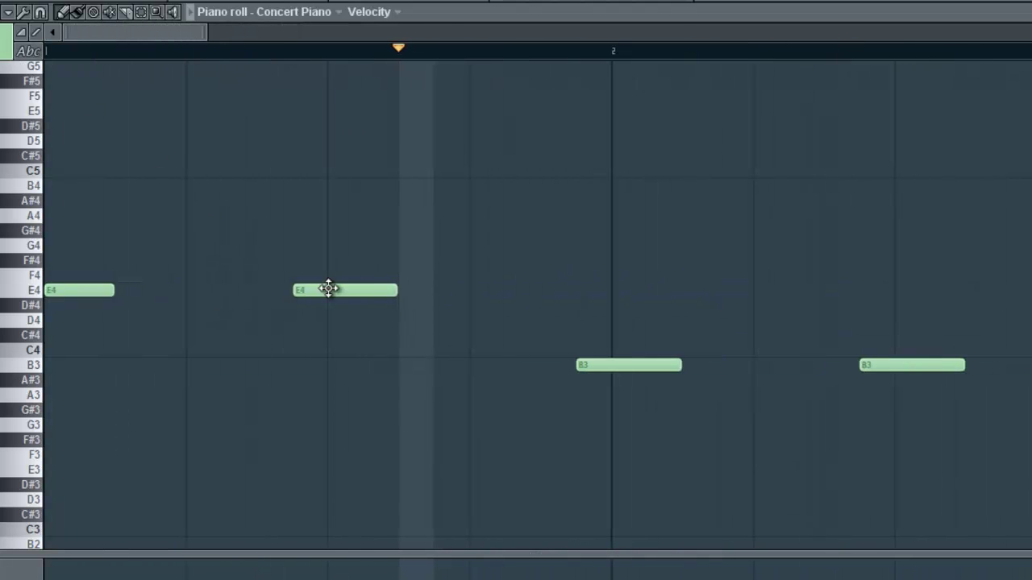
pyautogui.scroll(-5, 327, 290)
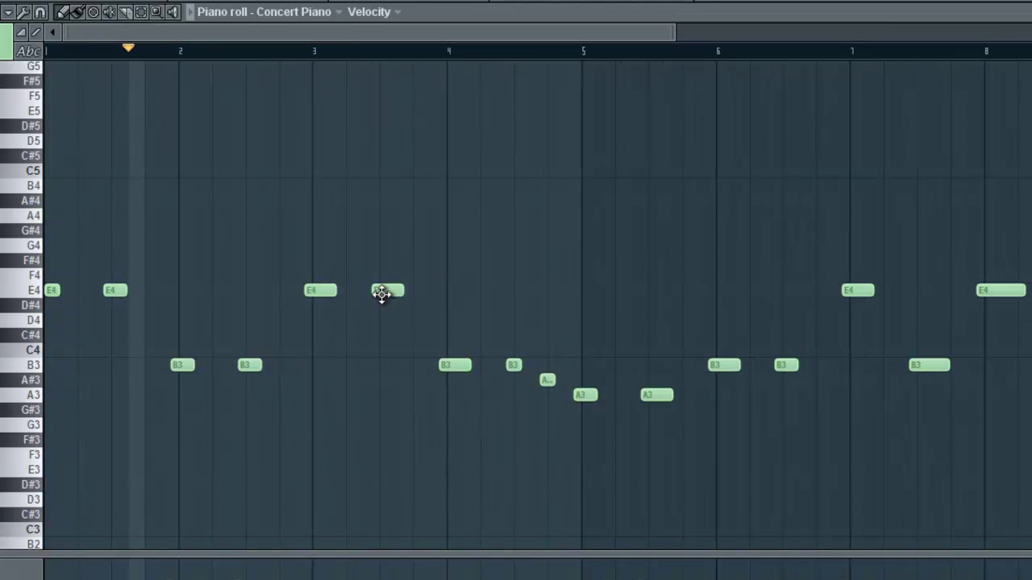
pyautogui.moveTo(1007, 196); pyautogui.dragTo(811, 326)
pyautogui.moveTo(738, 363); pyautogui.dragTo(101, 492)
pyautogui.scroll(4, 120, 396)
pyautogui.moveTo(269, 370); pyautogui.dragTo(306, 368)
# Select all the upper notes from C6 to G6 and shift them together slightly later onto the beat lines, keeping their pitch.
pyautogui.moveTo(241, 32); pyautogui.dragTo(670, 48)
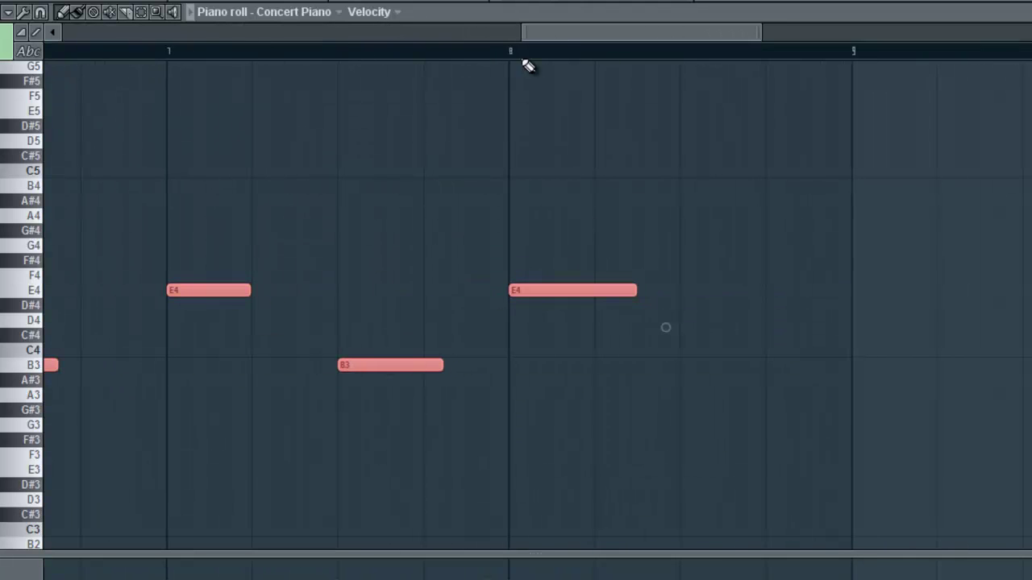
pyautogui.moveTo(561, 29); pyautogui.dragTo(483, 34)
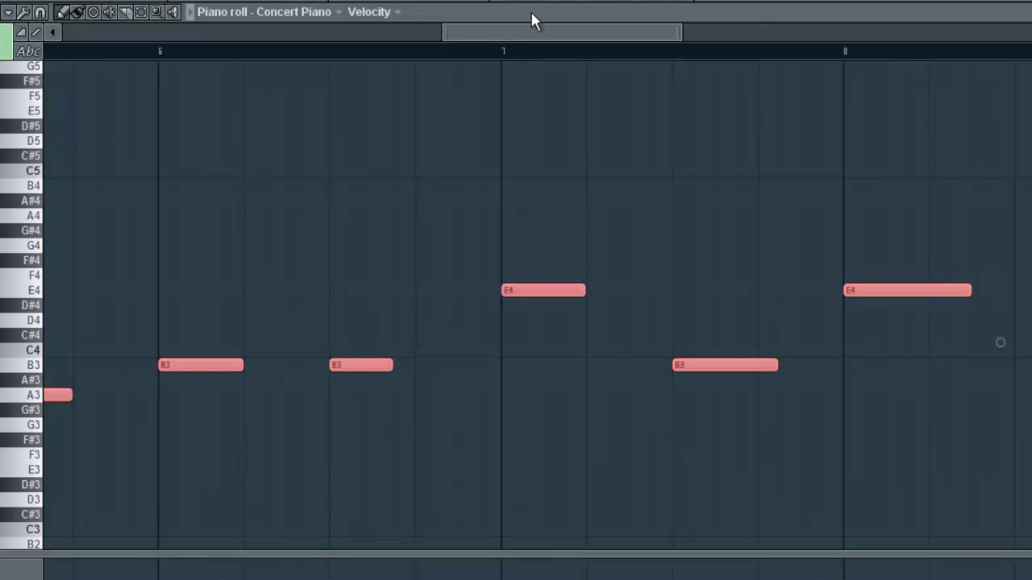
pyautogui.moveTo(519, 41); pyautogui.dragTo(81, 70)
pyautogui.scroll(-6, 207, 127)
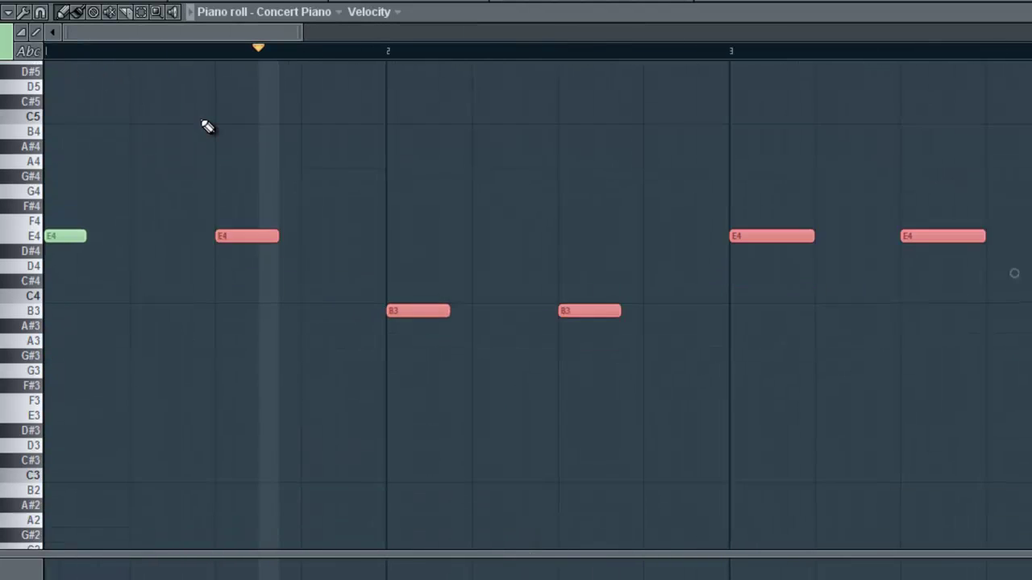
pyautogui.scroll(-4, 207, 127)
pyautogui.scroll(-4, 233, 126)
pyautogui.scroll(5, 229, 123)
pyautogui.scroll(8, 231, 126)
pyautogui.scroll(-4, 231, 126)
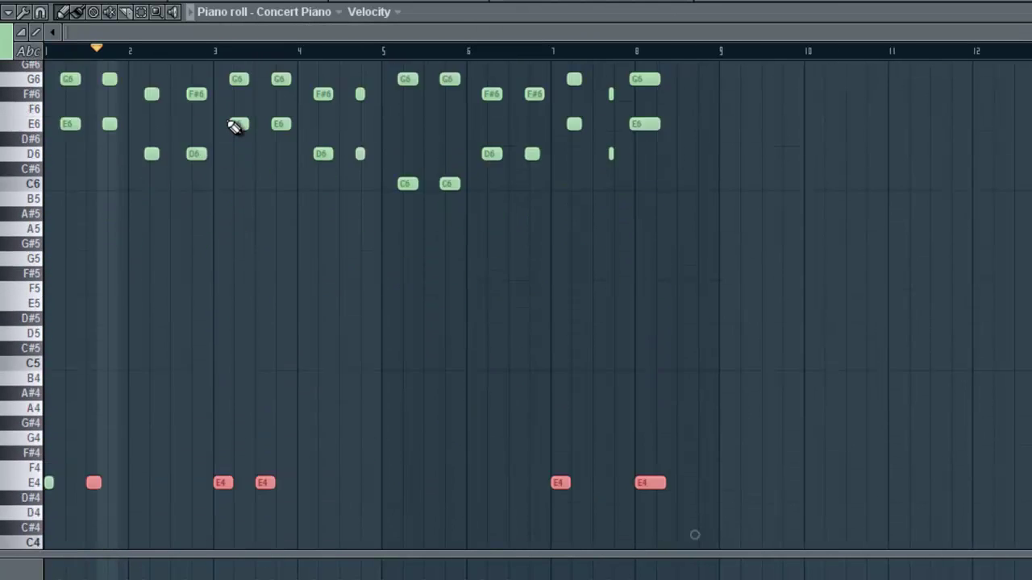
pyautogui.scroll(4, 291, 231)
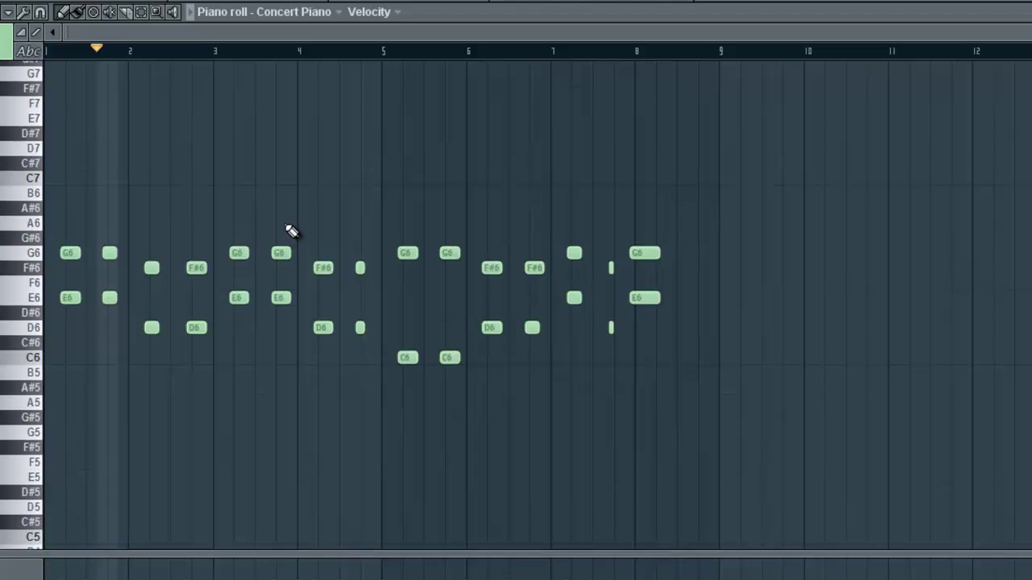
pyautogui.moveTo(779, 163); pyautogui.dragTo(3, 445)
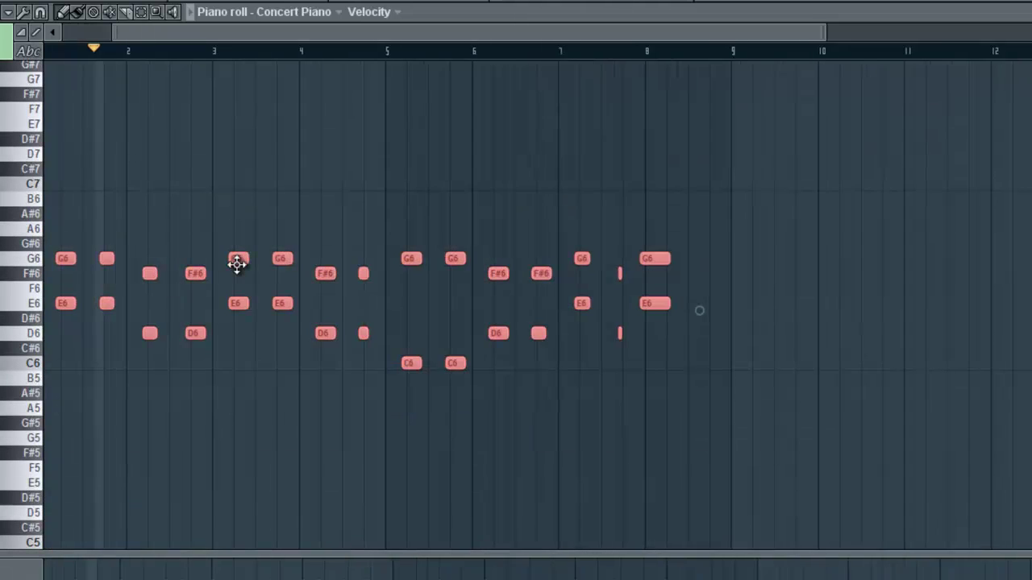
pyautogui.scroll(6, 235, 265)
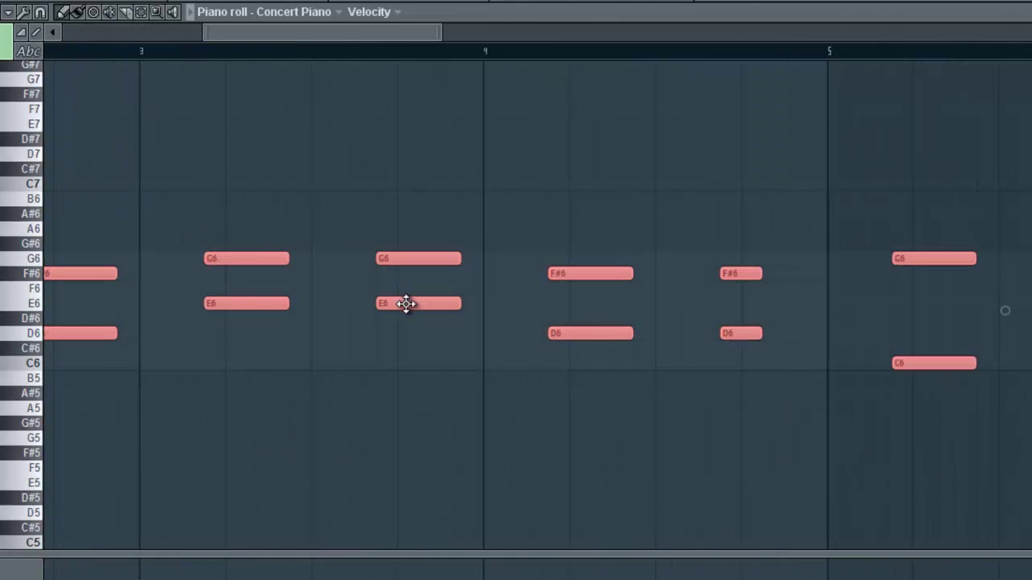
pyautogui.moveTo(405, 303); pyautogui.dragTo(419, 303)
# Check the upper notes against the beat lines and play the pattern from the playhead in bar 1.
pyautogui.moveTo(323, 32); pyautogui.dragTo(52, 99)
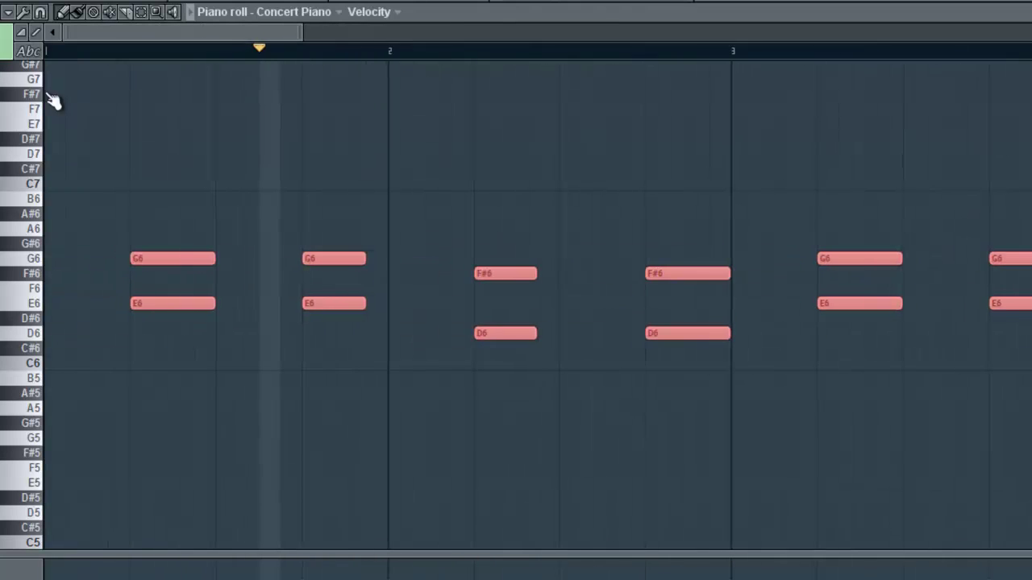
pyautogui.scroll(-8, 197, 185)
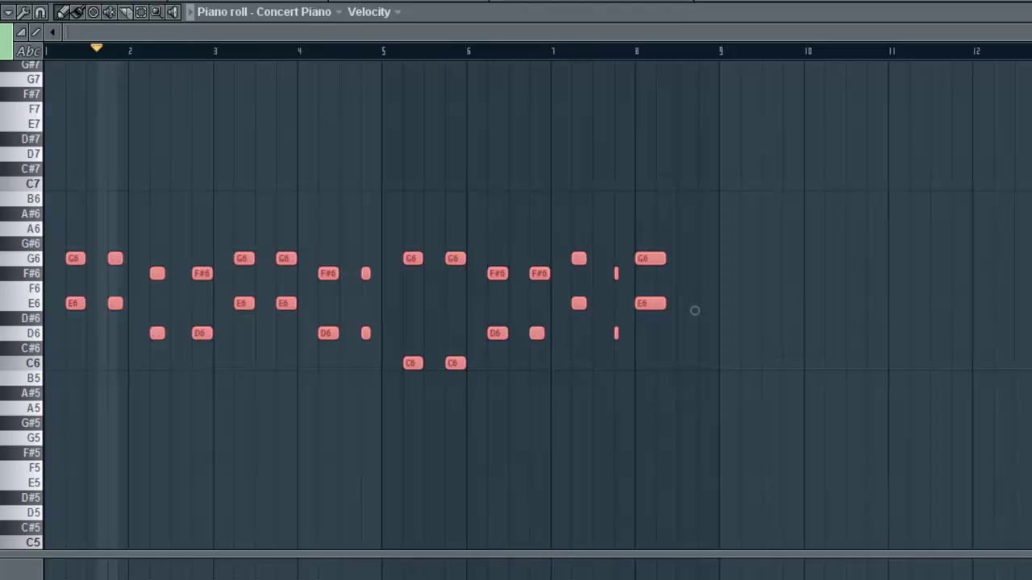
pyautogui.press('space')
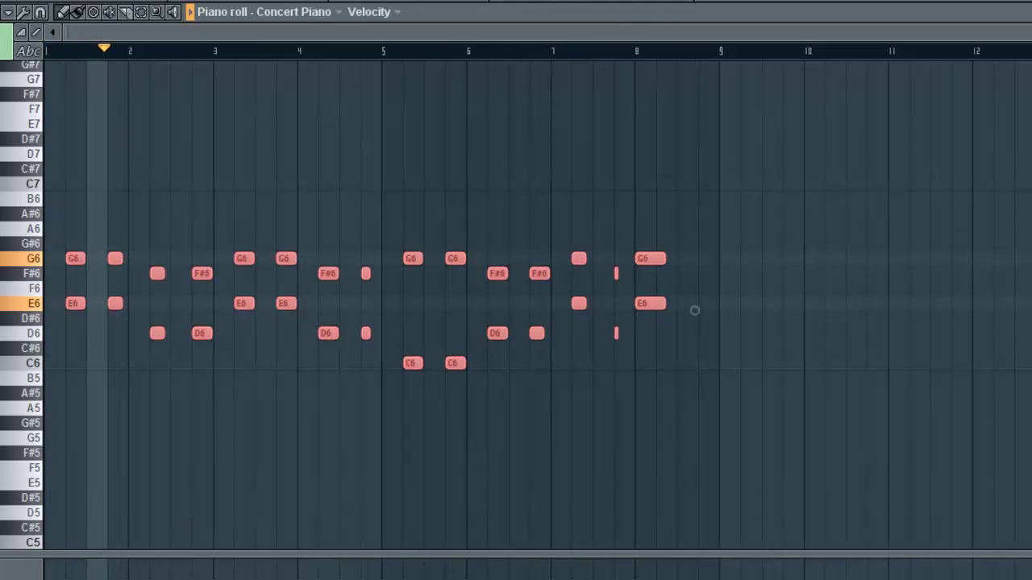